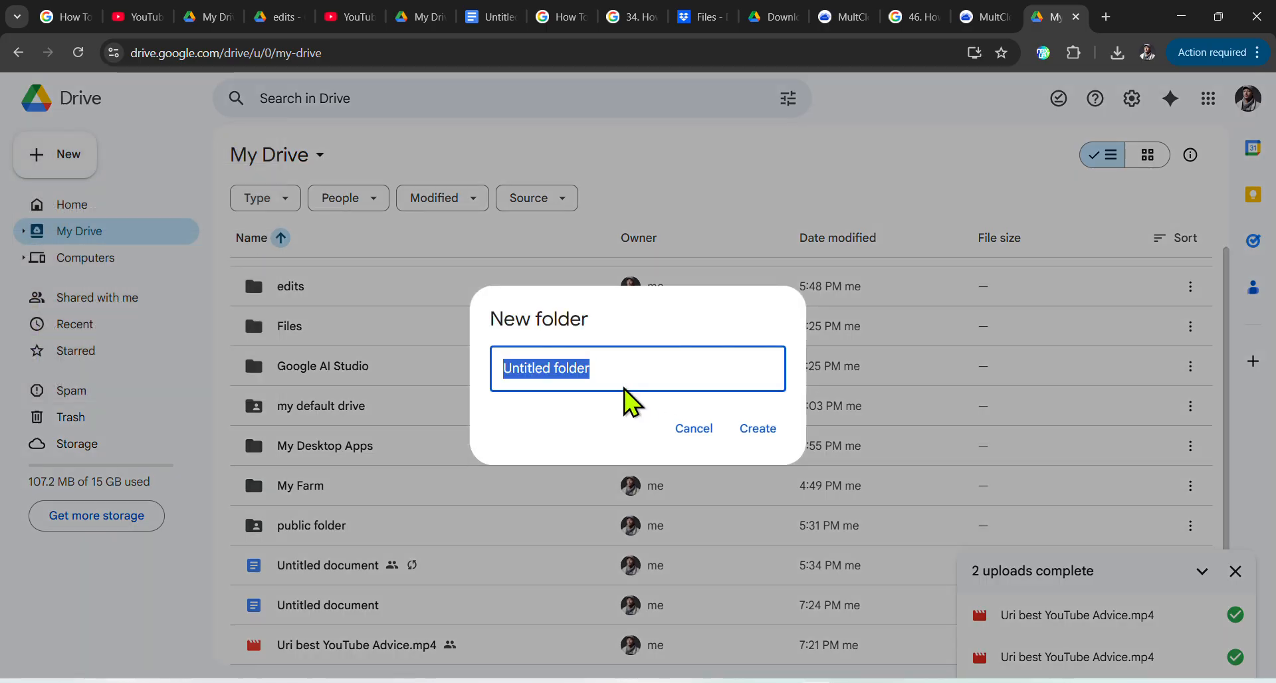
# Step: Create a new folder named 'my lok' in My Drive
pyautogui.write('my lok')
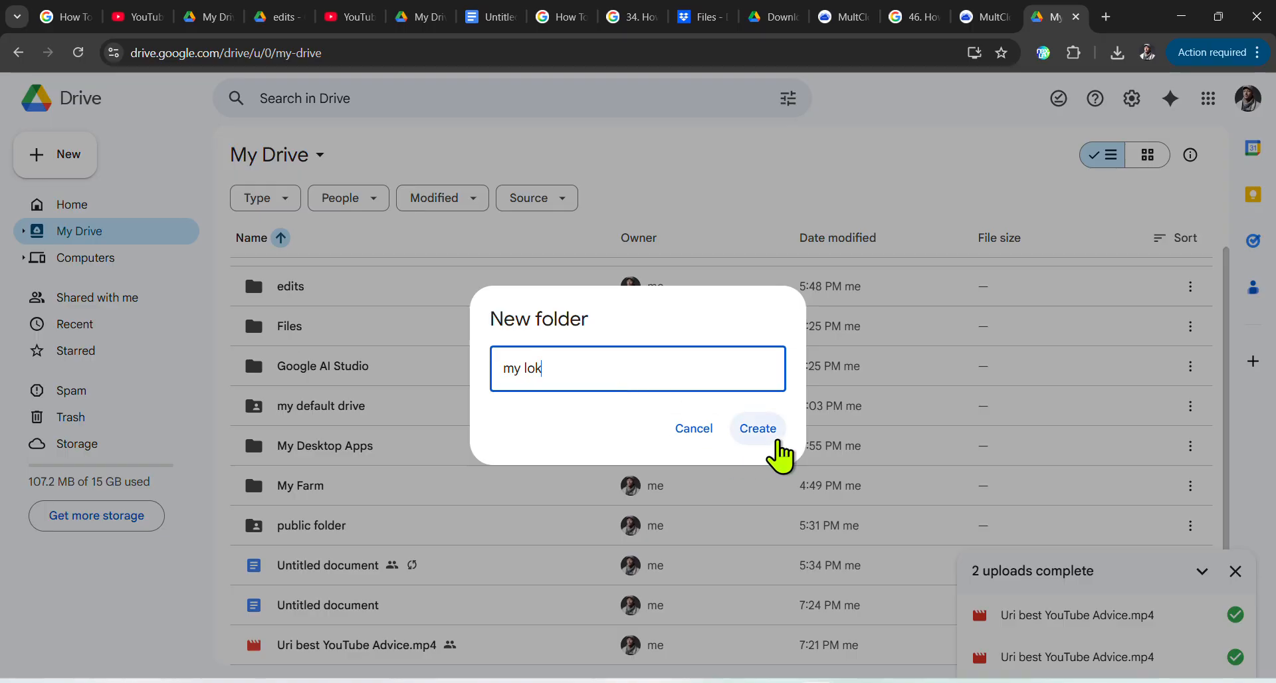
pyautogui.click(764, 430)
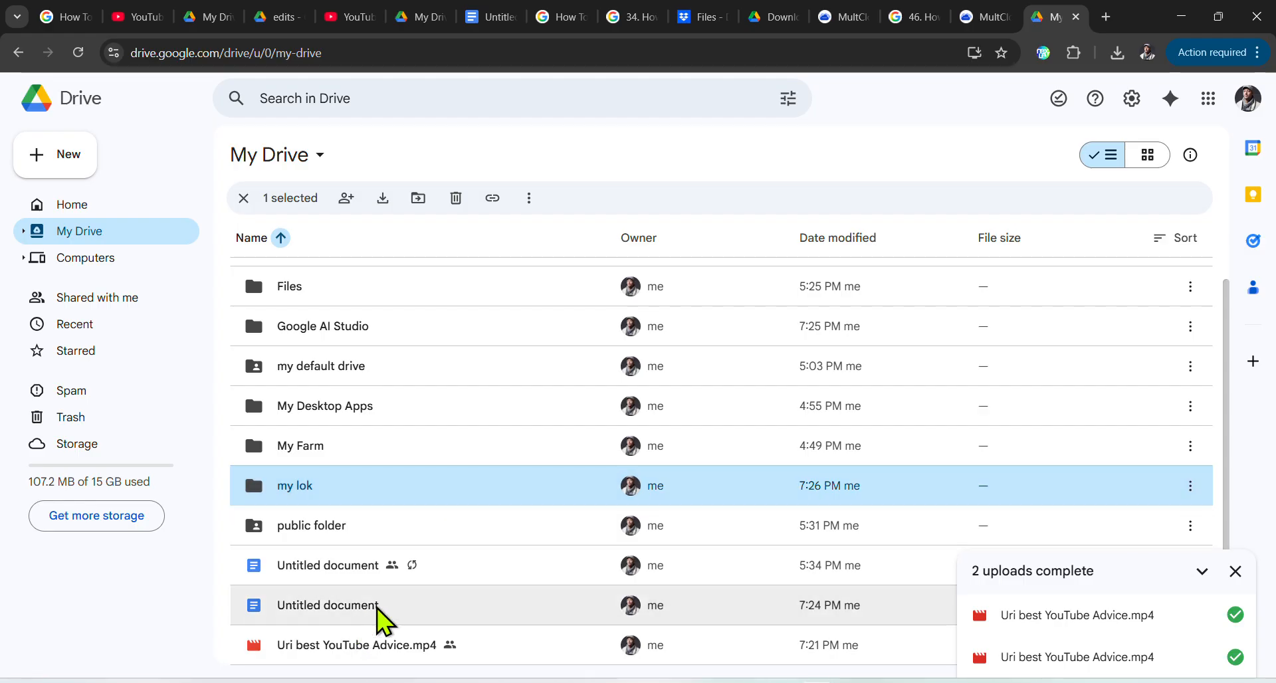
# Step: Move the 7:24 PM Untitled document from My Drive into the 'my lok' folder
pyautogui.click(430, 604)
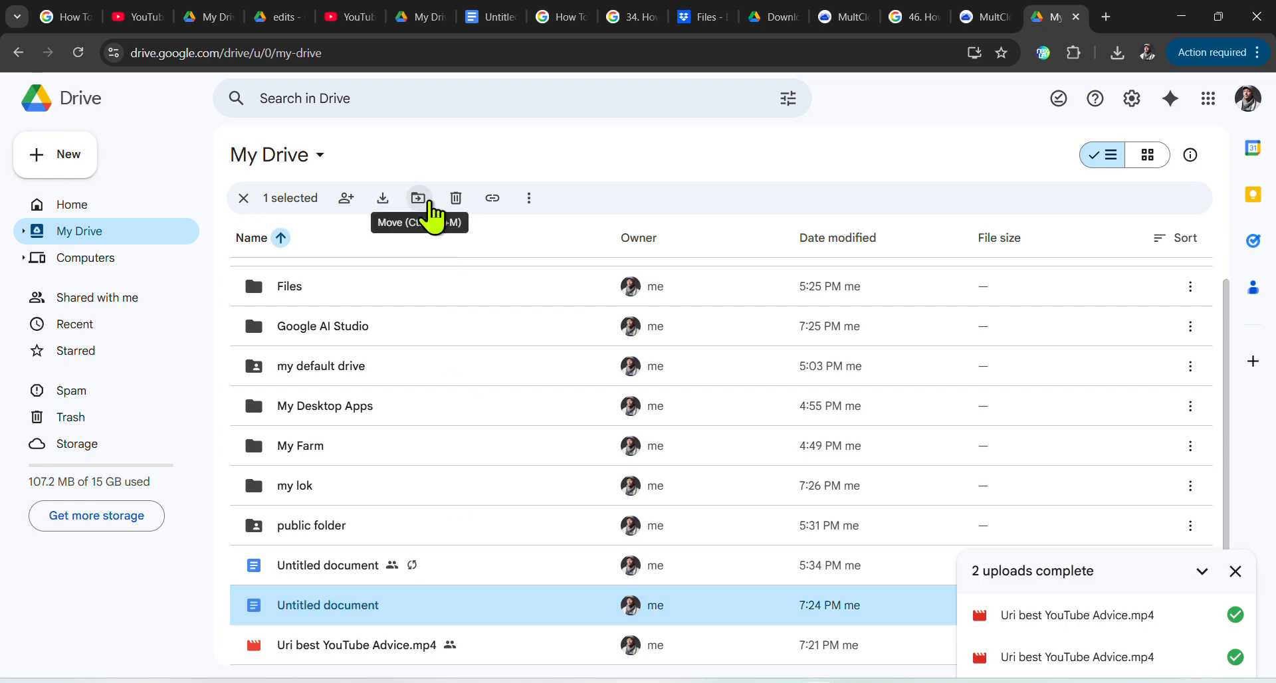
pyautogui.click(420, 197)
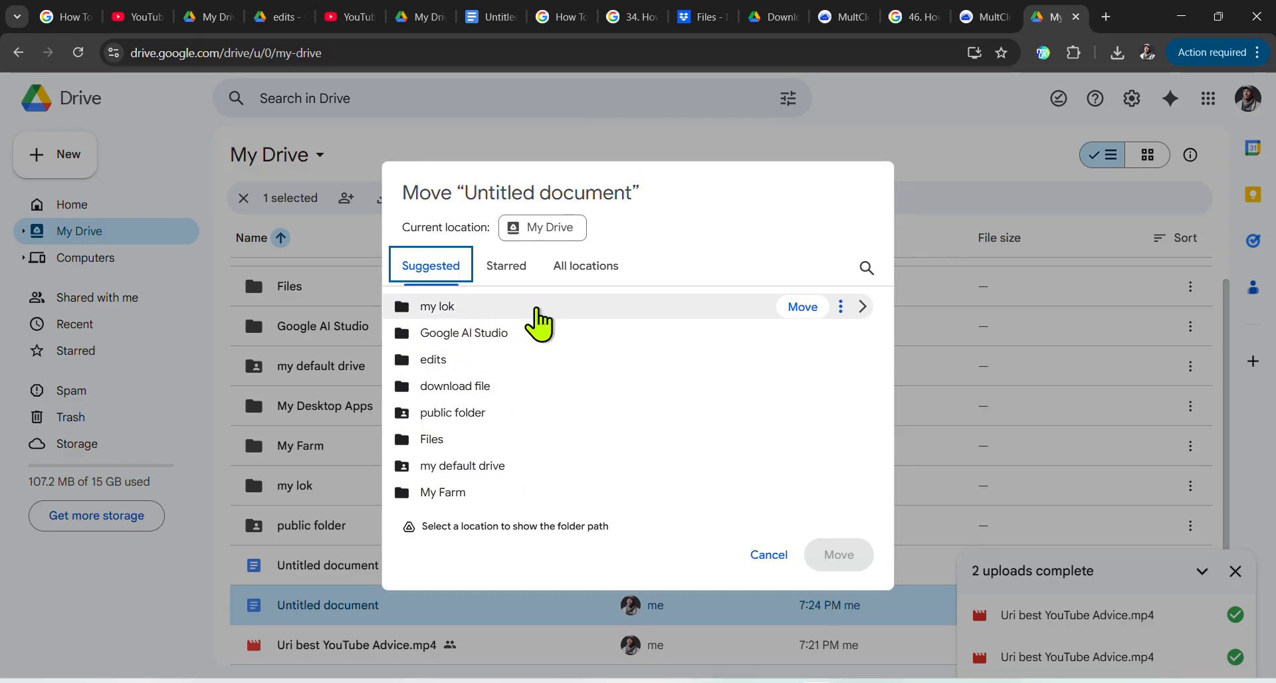
pyautogui.click(532, 309)
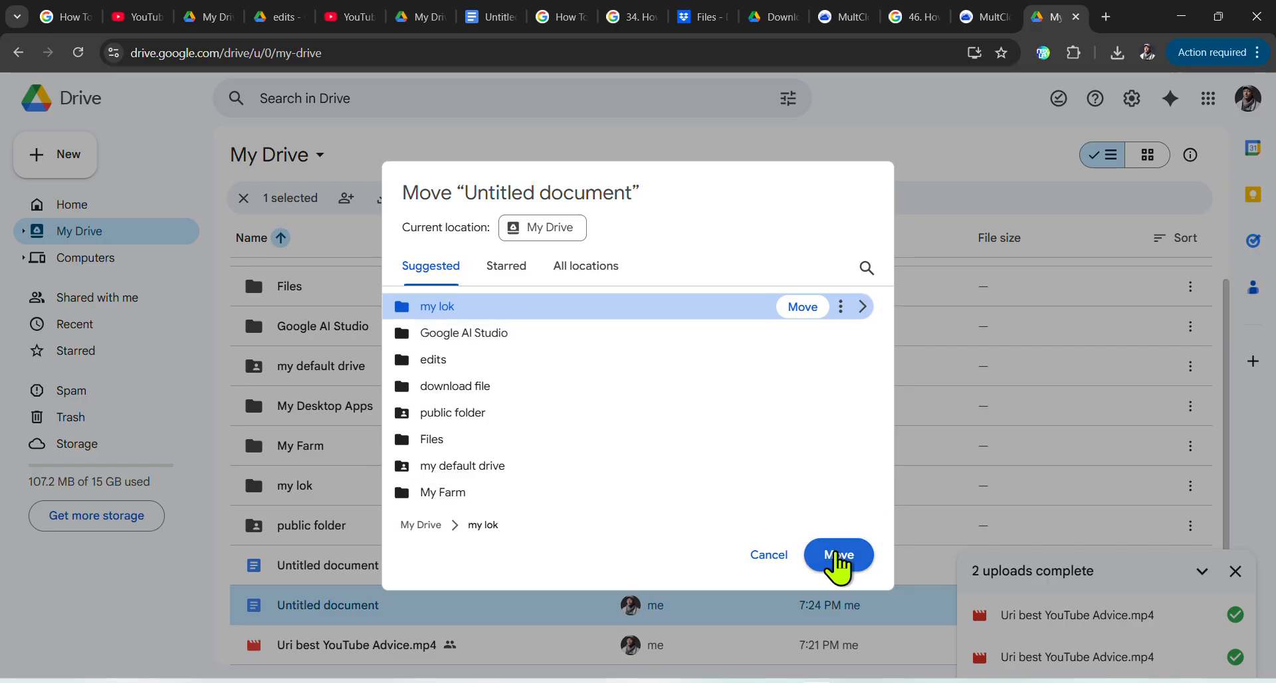
pyautogui.click(838, 557)
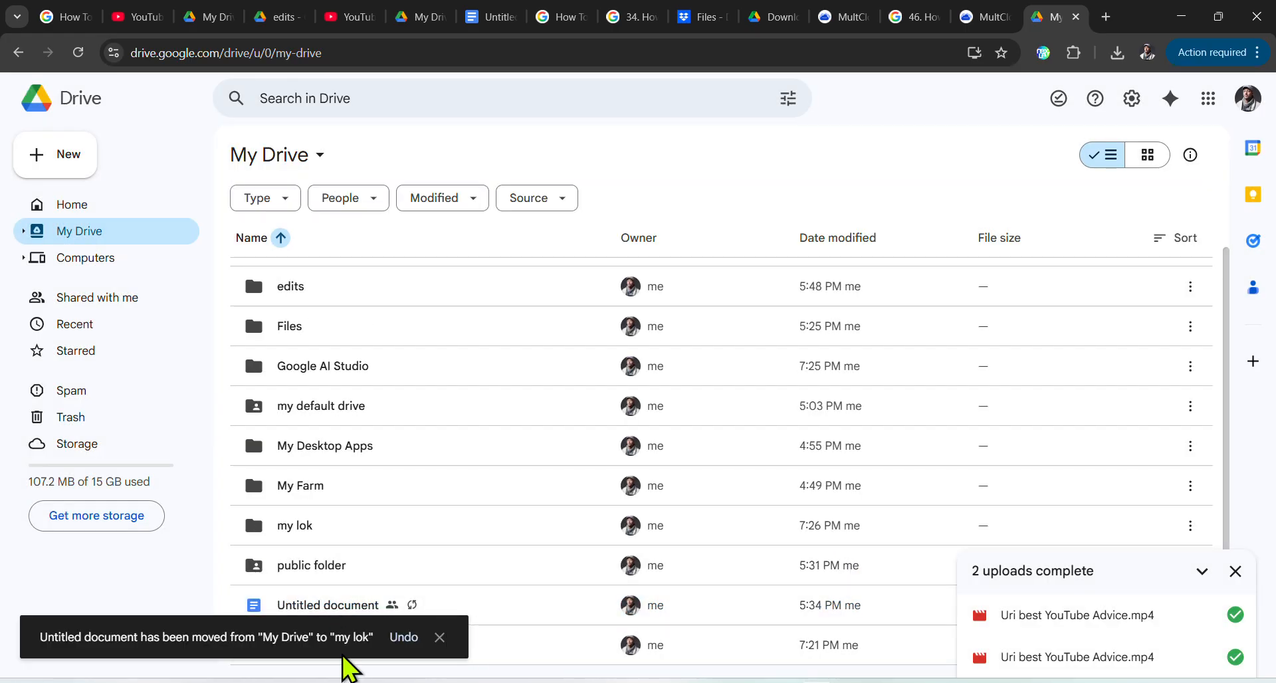
pyautogui.click(365, 527)
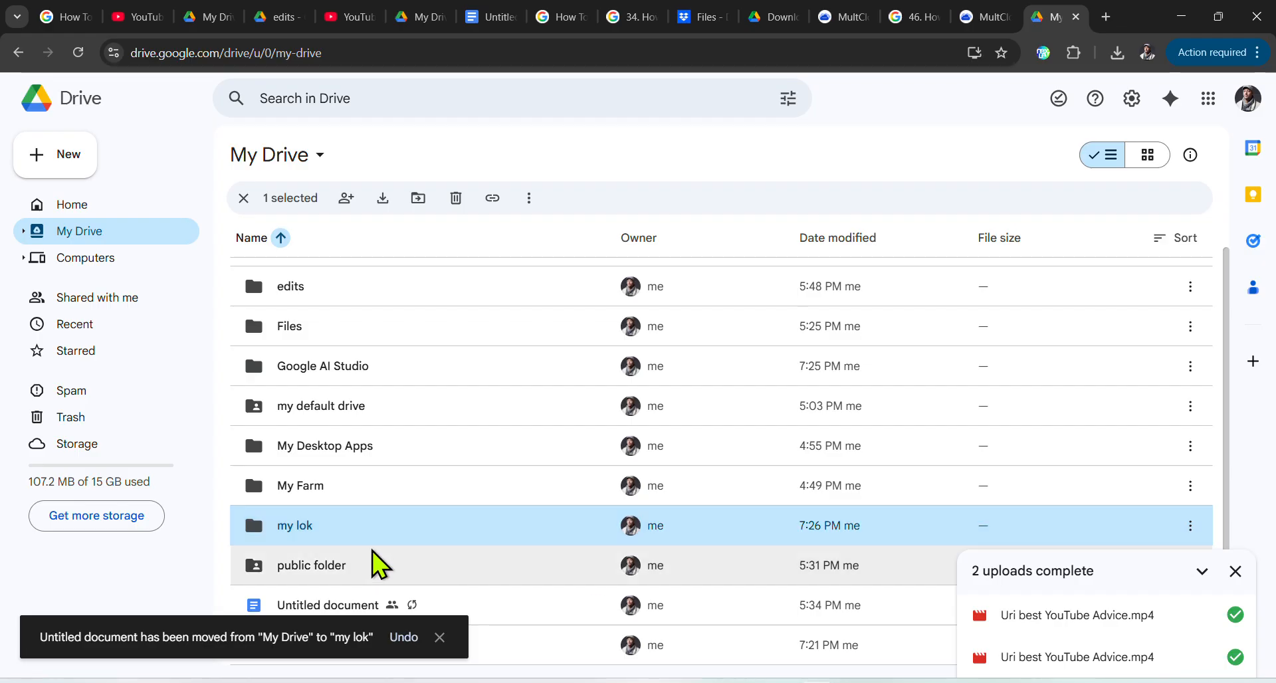
# Step: Set 'my lok' General access to Anyone with the link and copy the folder link
pyautogui.rightClick(423, 535)
pyautogui.moveTo(541, 418)
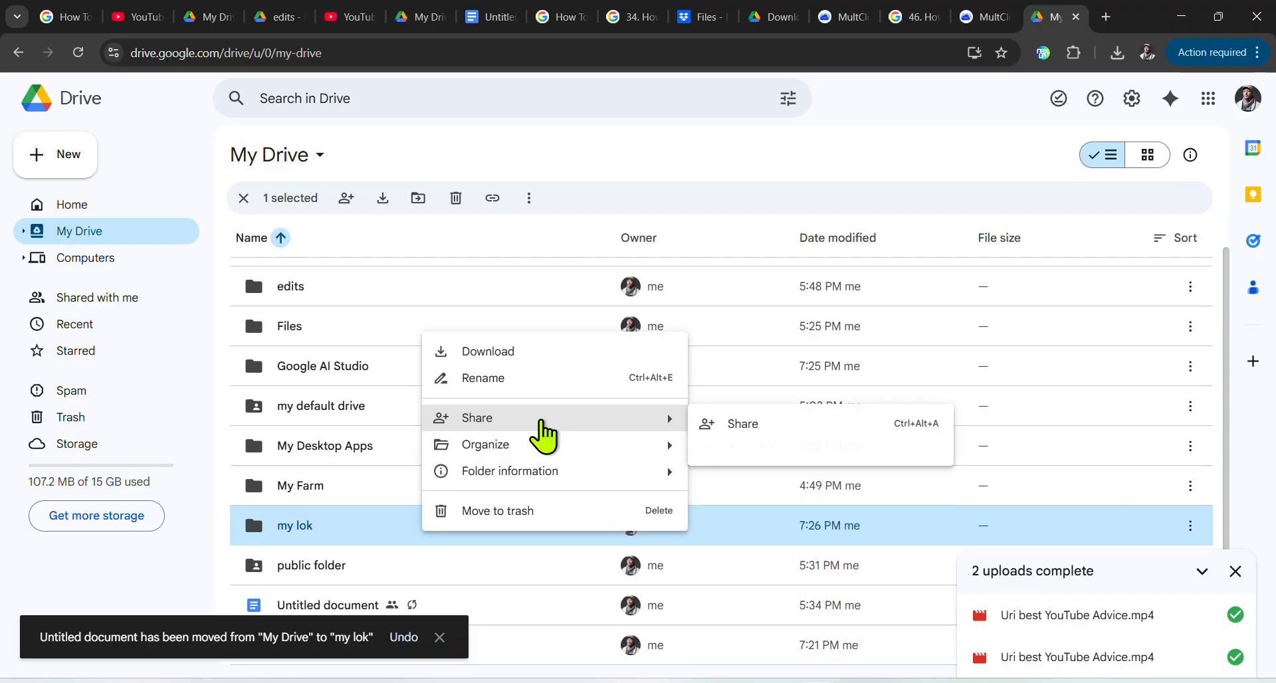
pyautogui.click(739, 426)
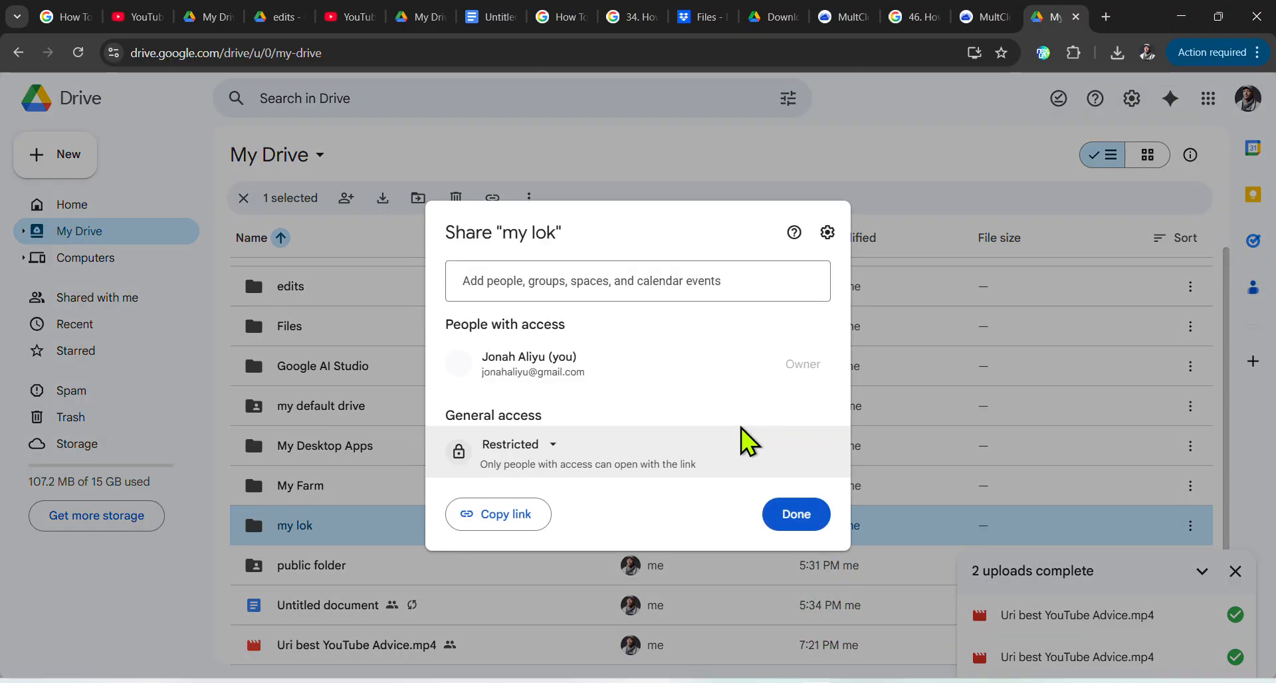
pyautogui.click(542, 446)
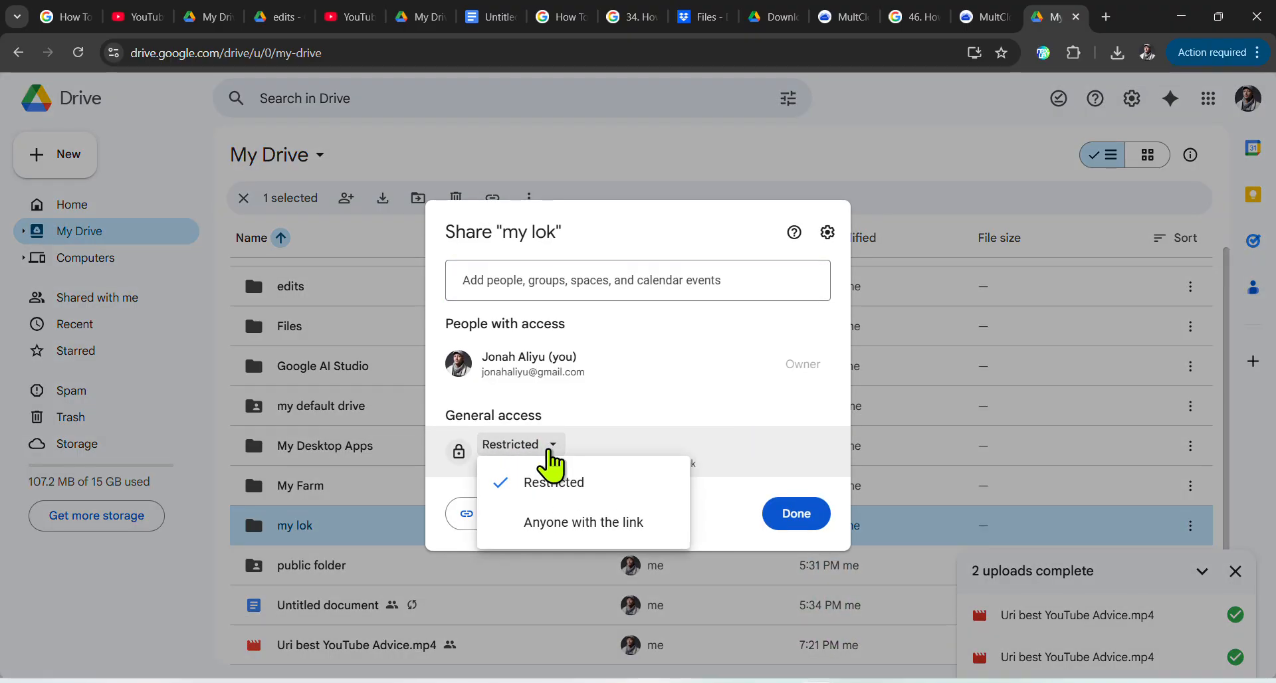
pyautogui.click(607, 531)
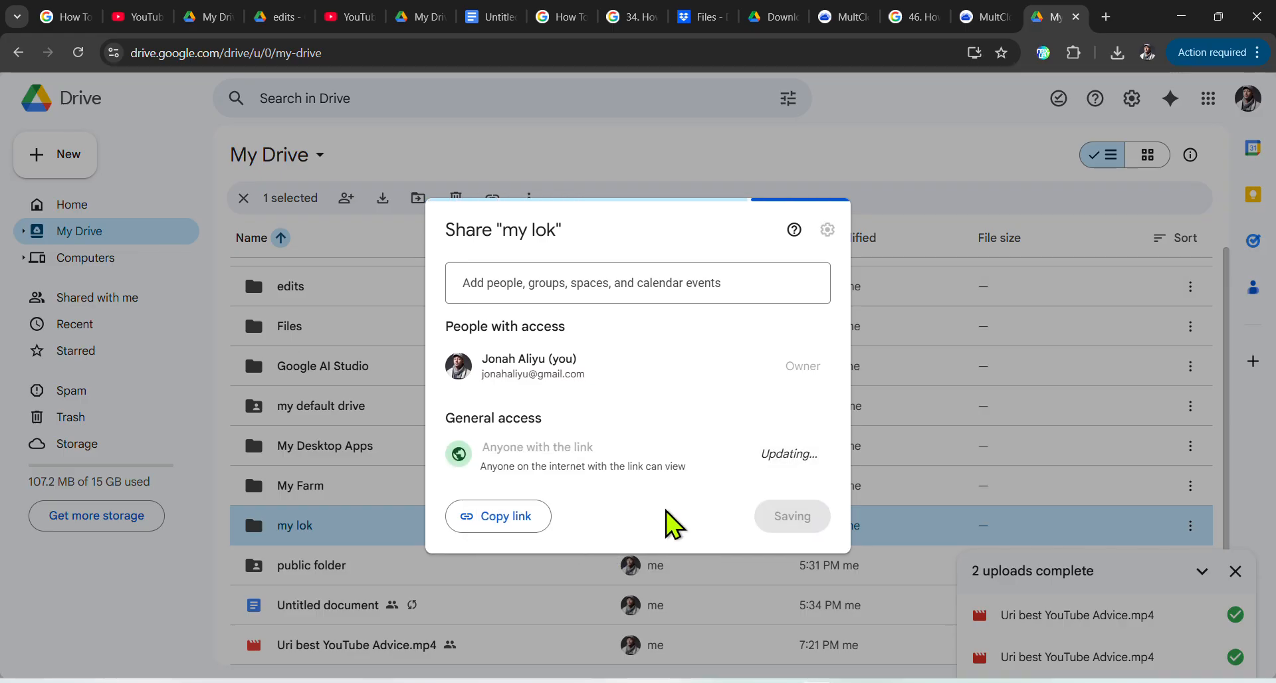
pyautogui.click(517, 517)
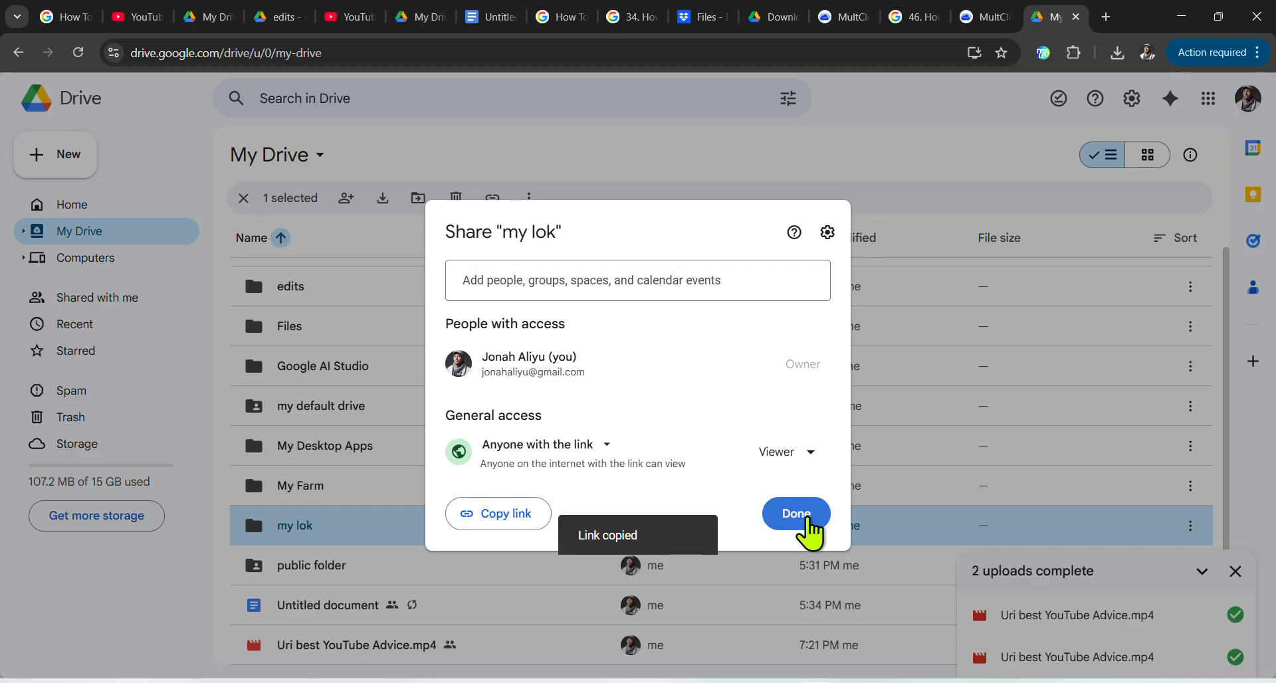
pyautogui.click(804, 522)
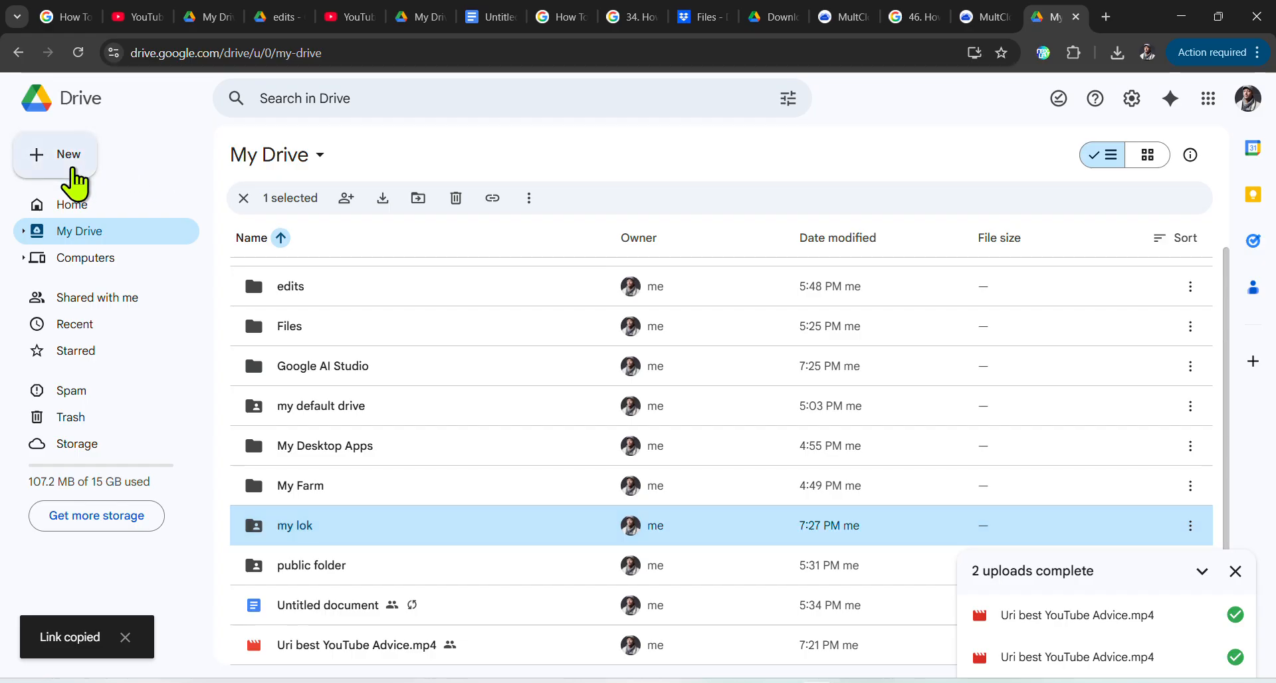
pyautogui.click(74, 165)
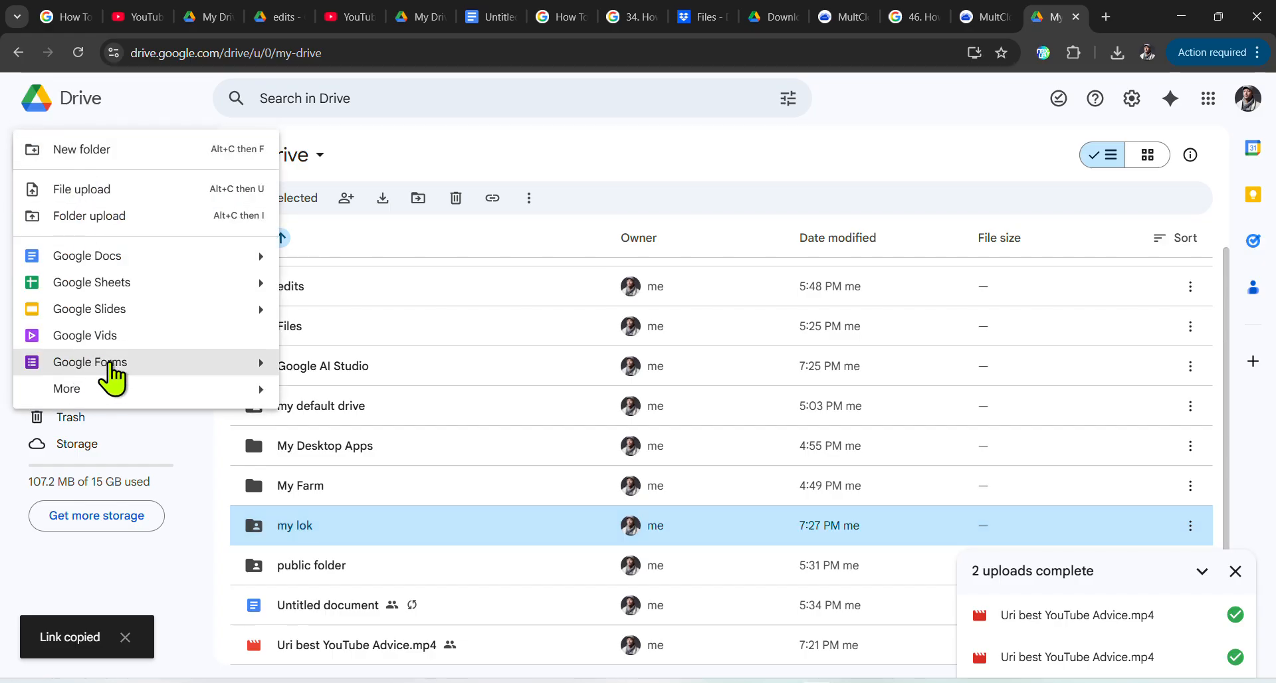
# Step: Start a blank form and replace 'Untitled form' with the title 'enter your password'
pyautogui.click(105, 363)
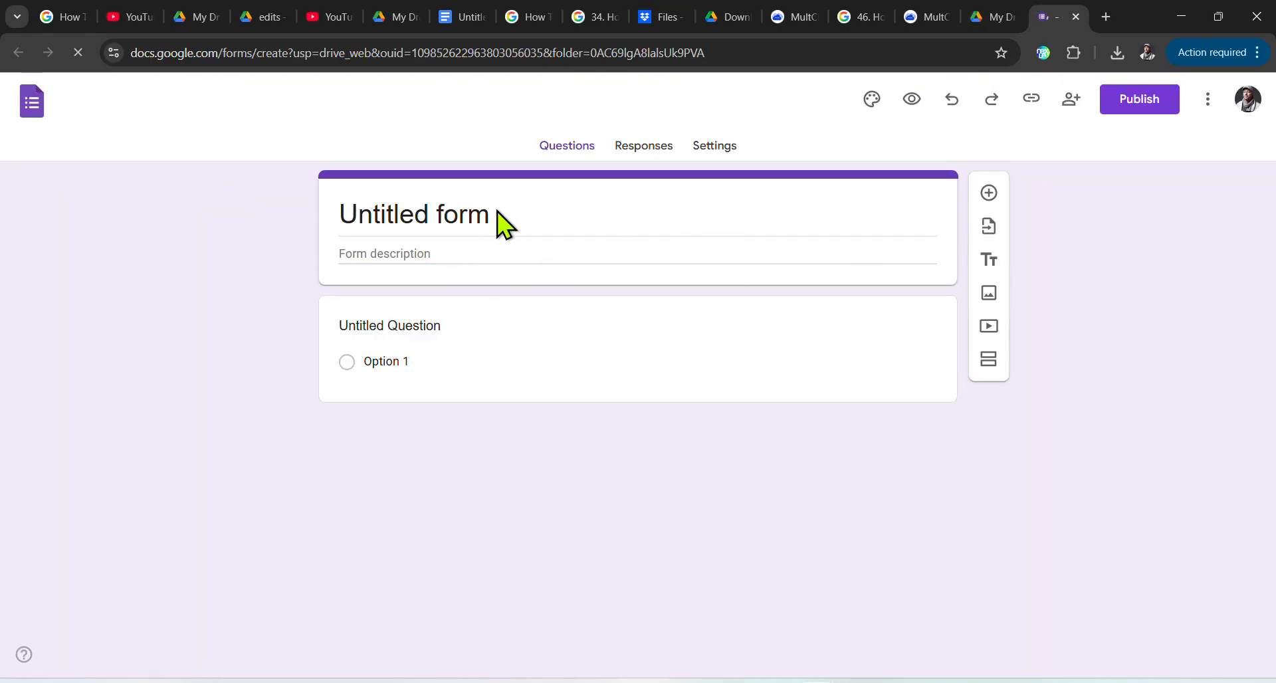
pyautogui.click(444, 216)
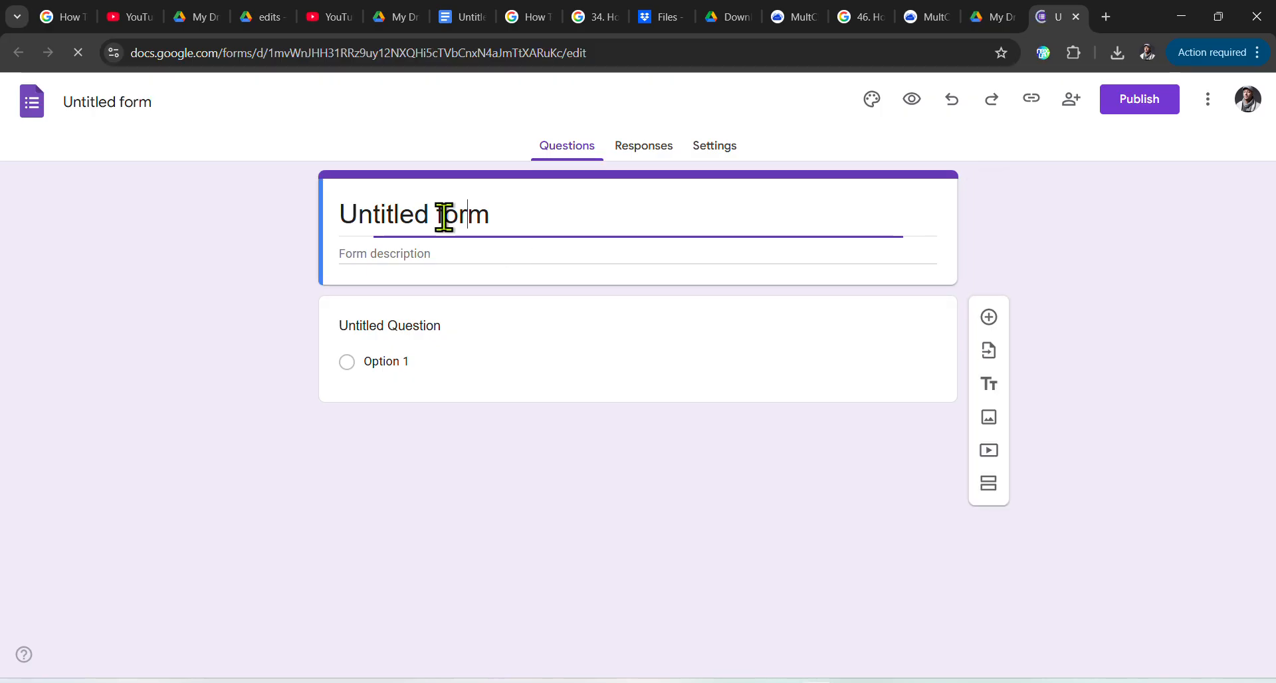
pyautogui.moveTo(523, 214); pyautogui.dragTo(340, 211)
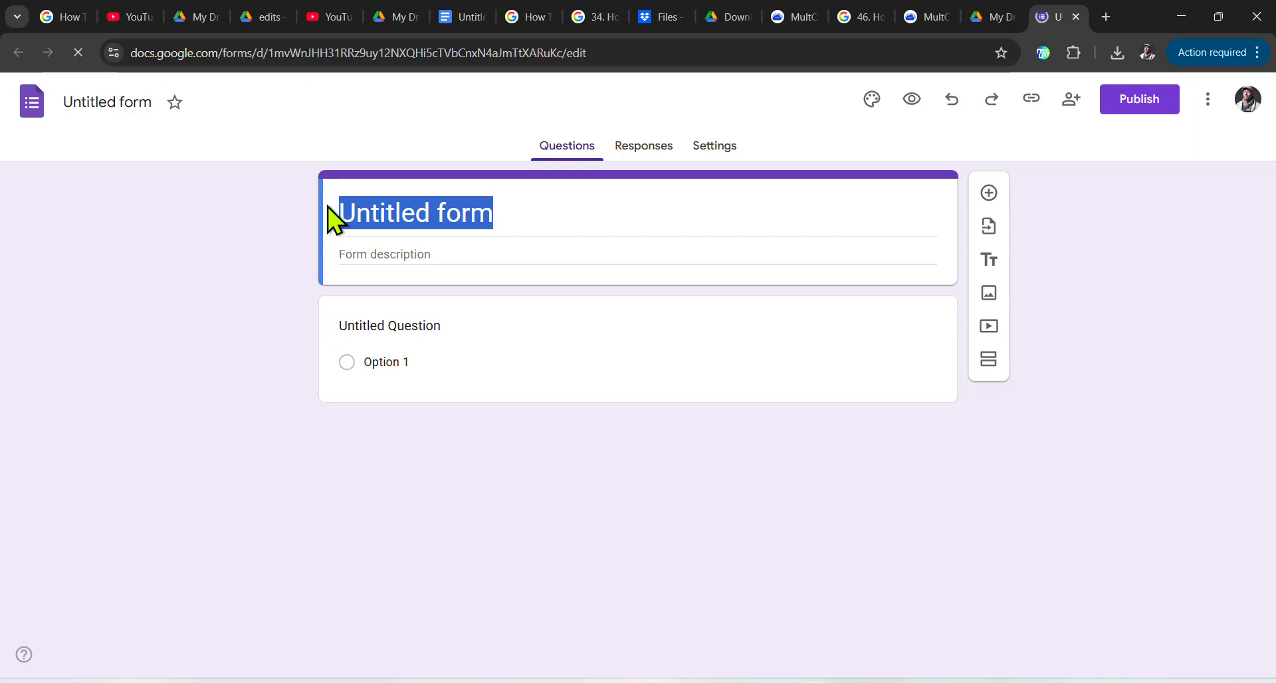
pyautogui.click(519, 214)
pyautogui.moveTo(519, 214); pyautogui.dragTo(331, 211)
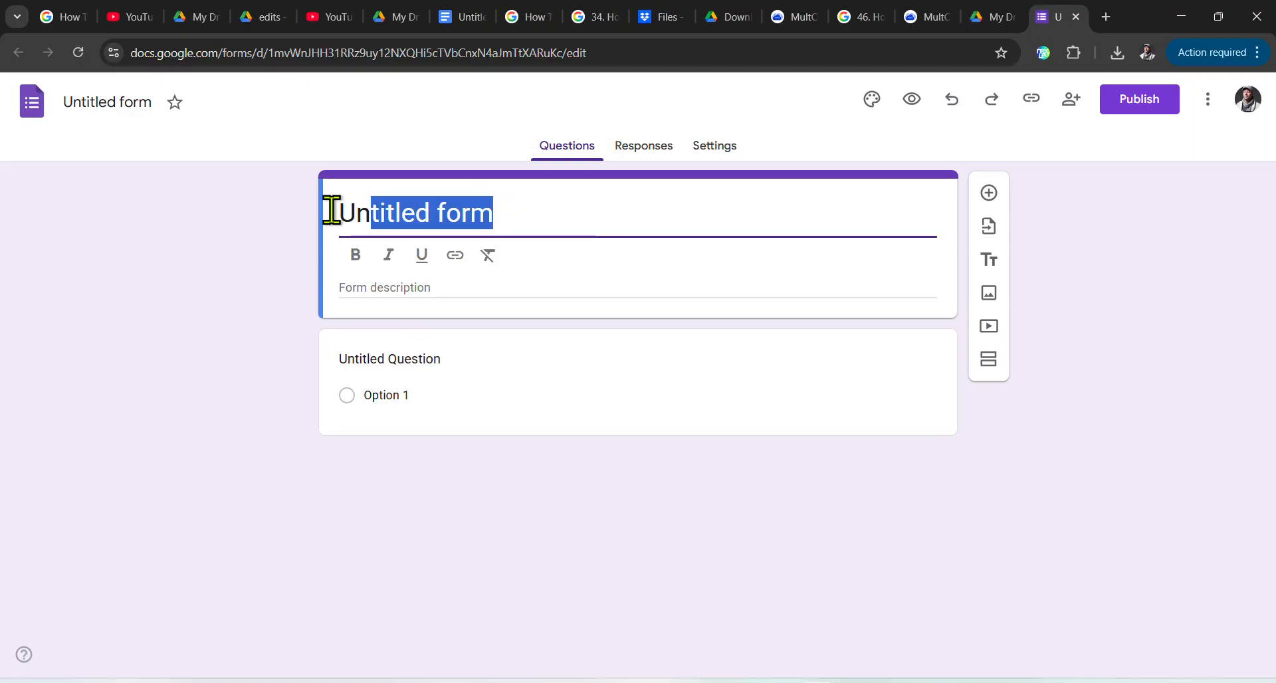
pyautogui.write('ent')
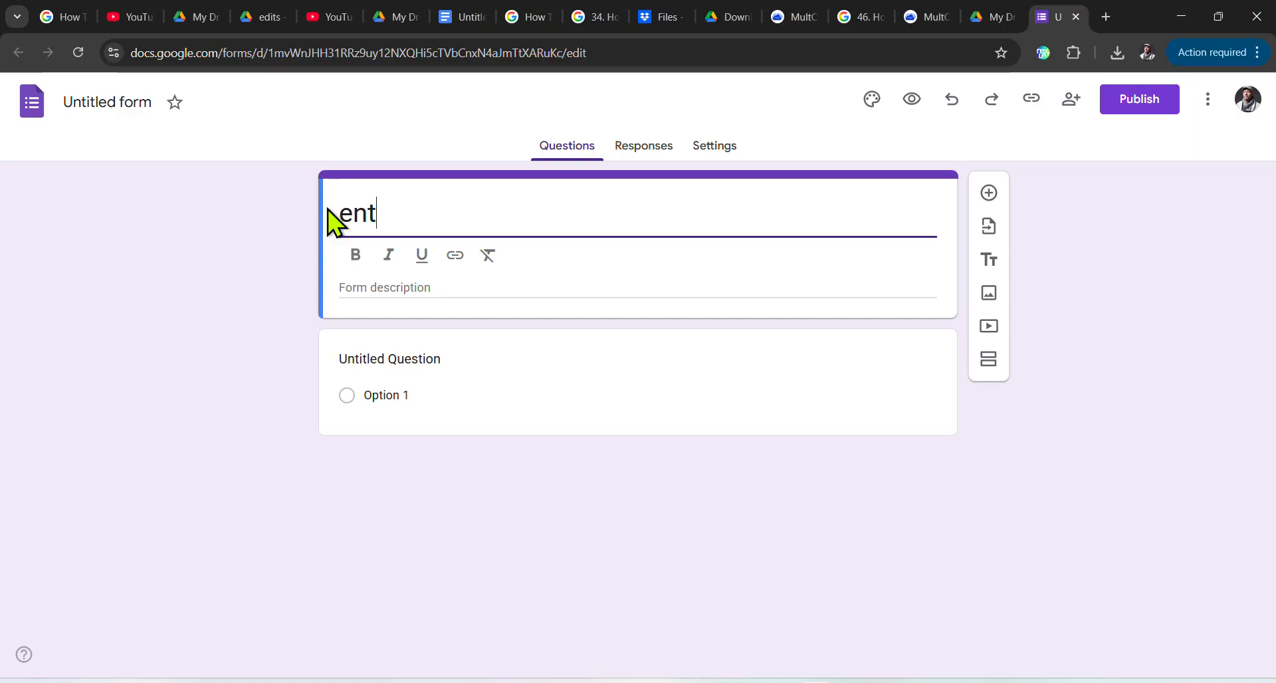
pyautogui.write('er yo')
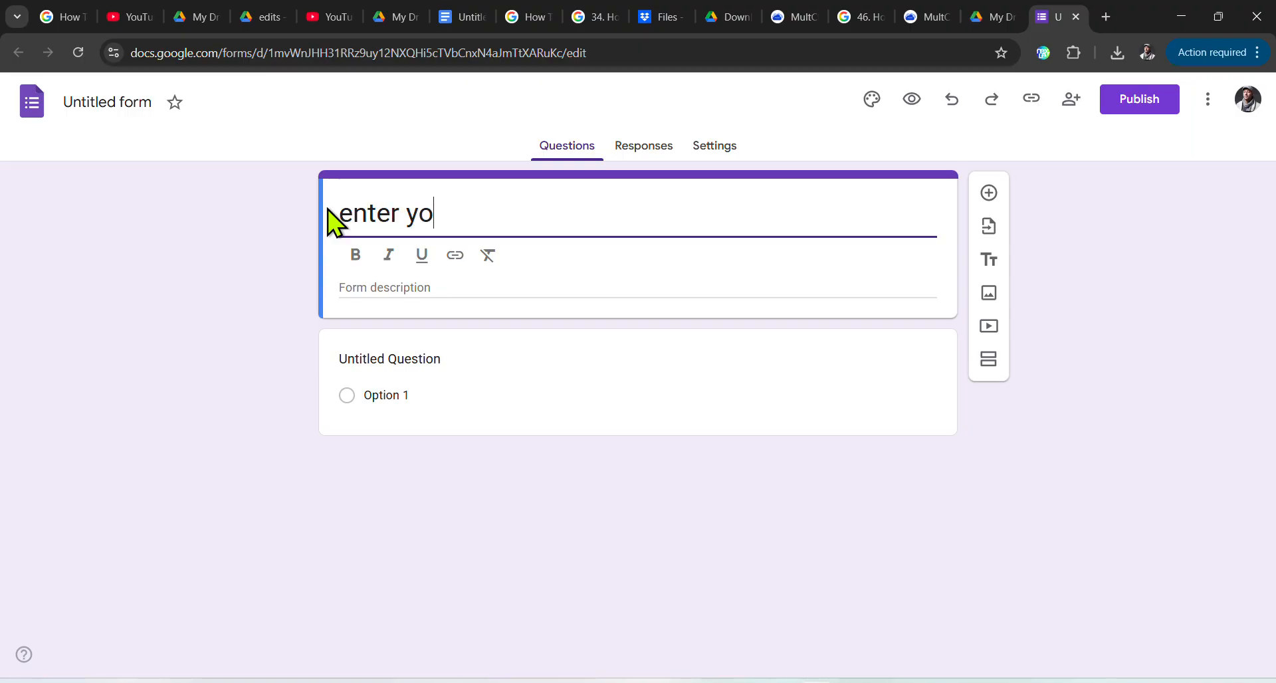
pyautogui.write('ur pa')
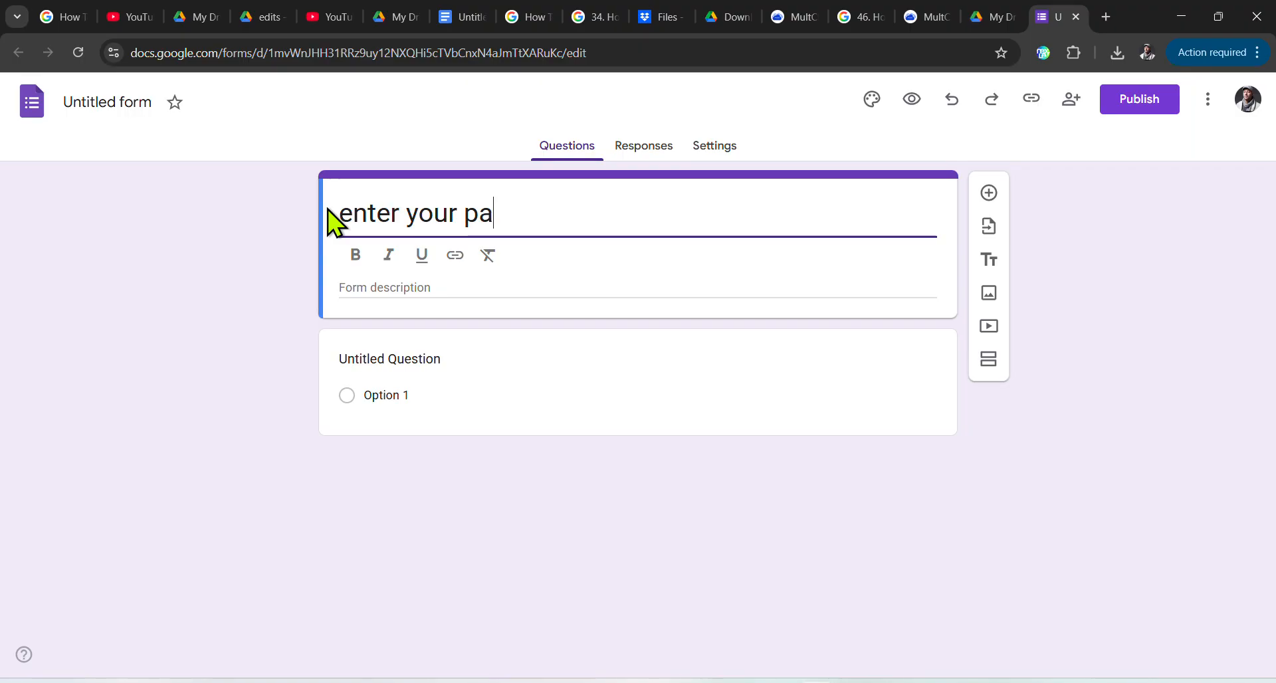
pyautogui.write('ssword')
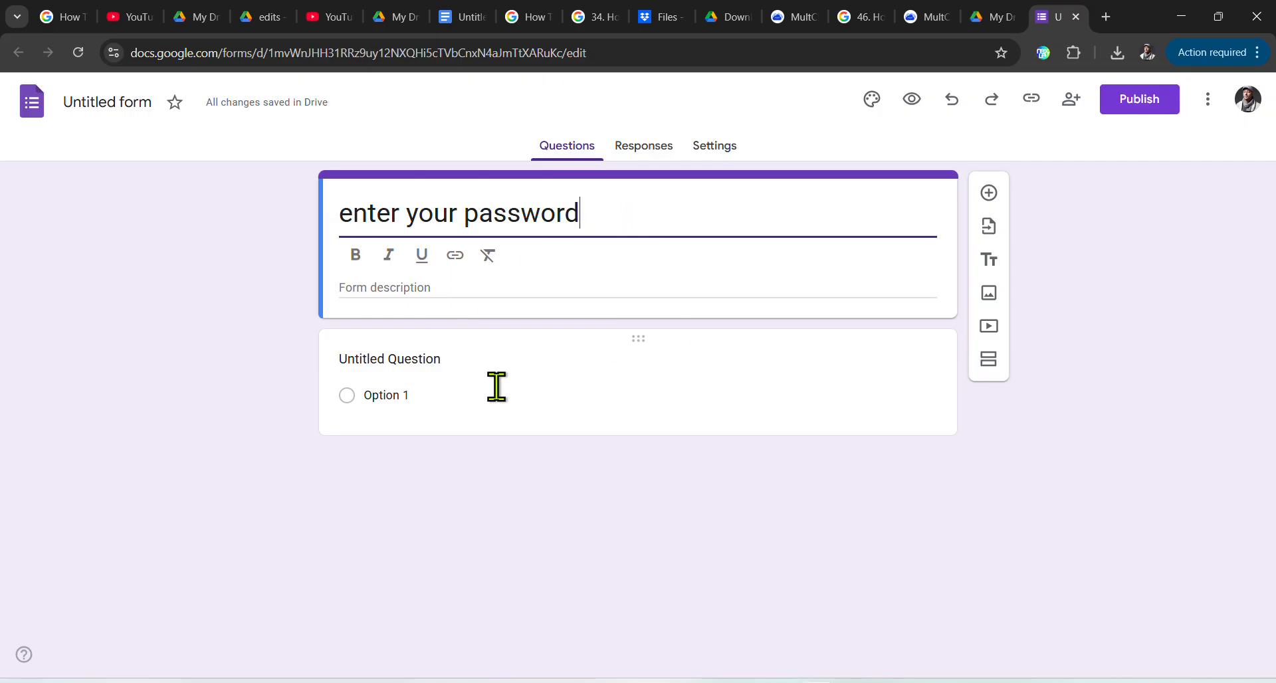
# Step: Make the first question a Short answer titled 'type password'
pyautogui.click(351, 397)
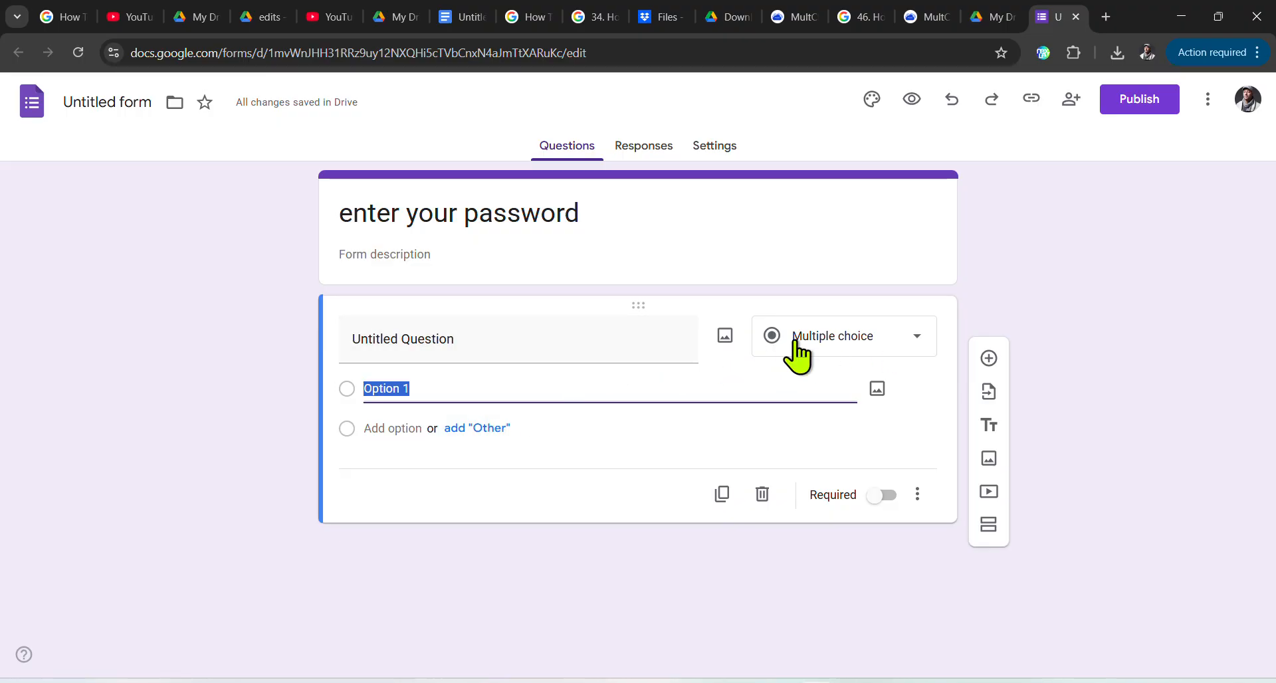
pyautogui.click(863, 348)
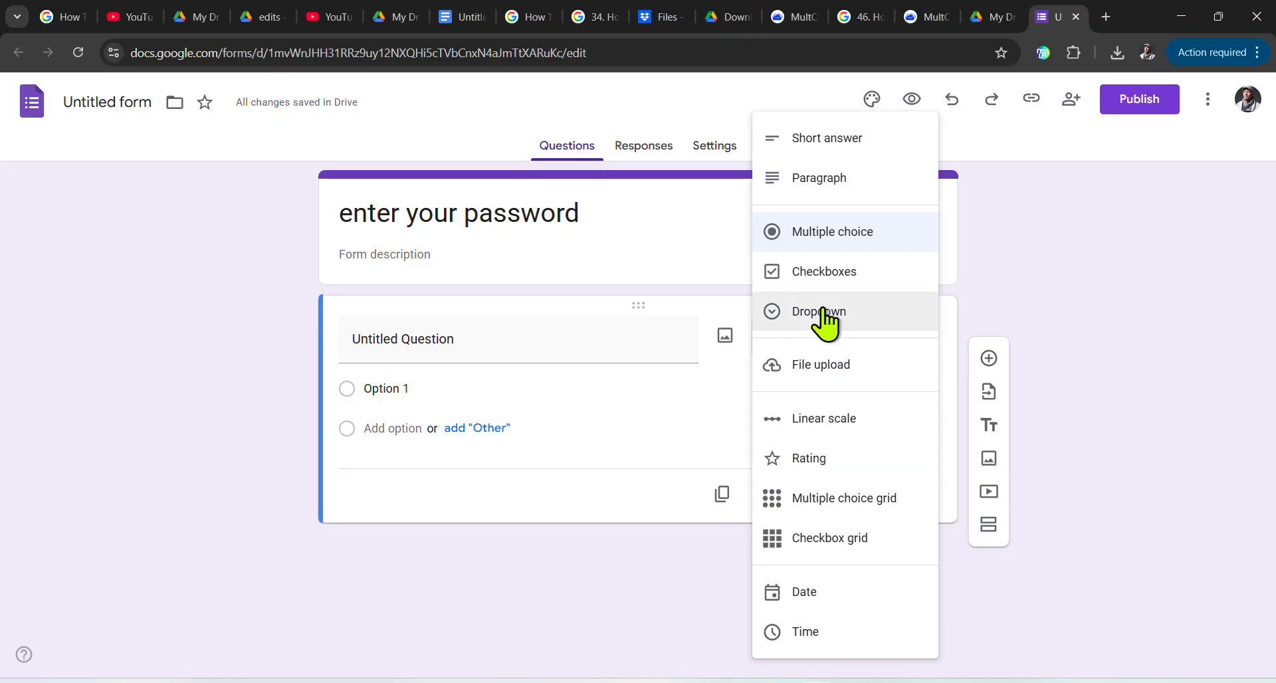
pyautogui.click(827, 138)
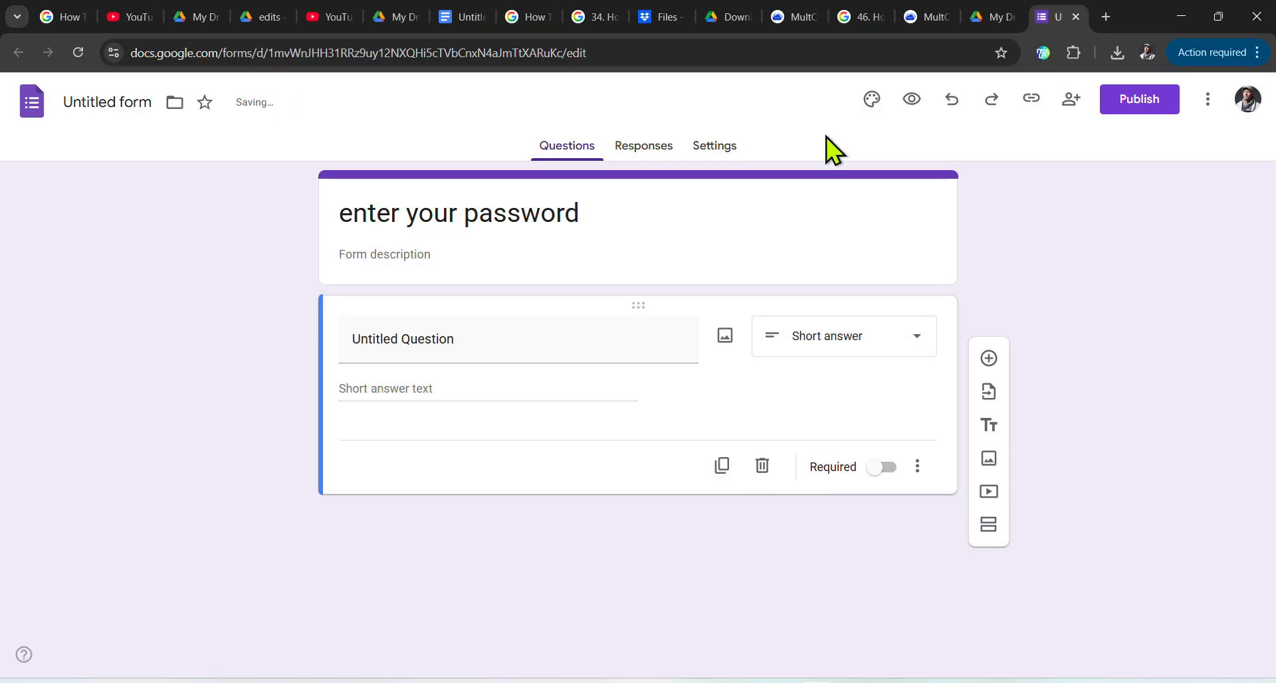
pyautogui.click(484, 341)
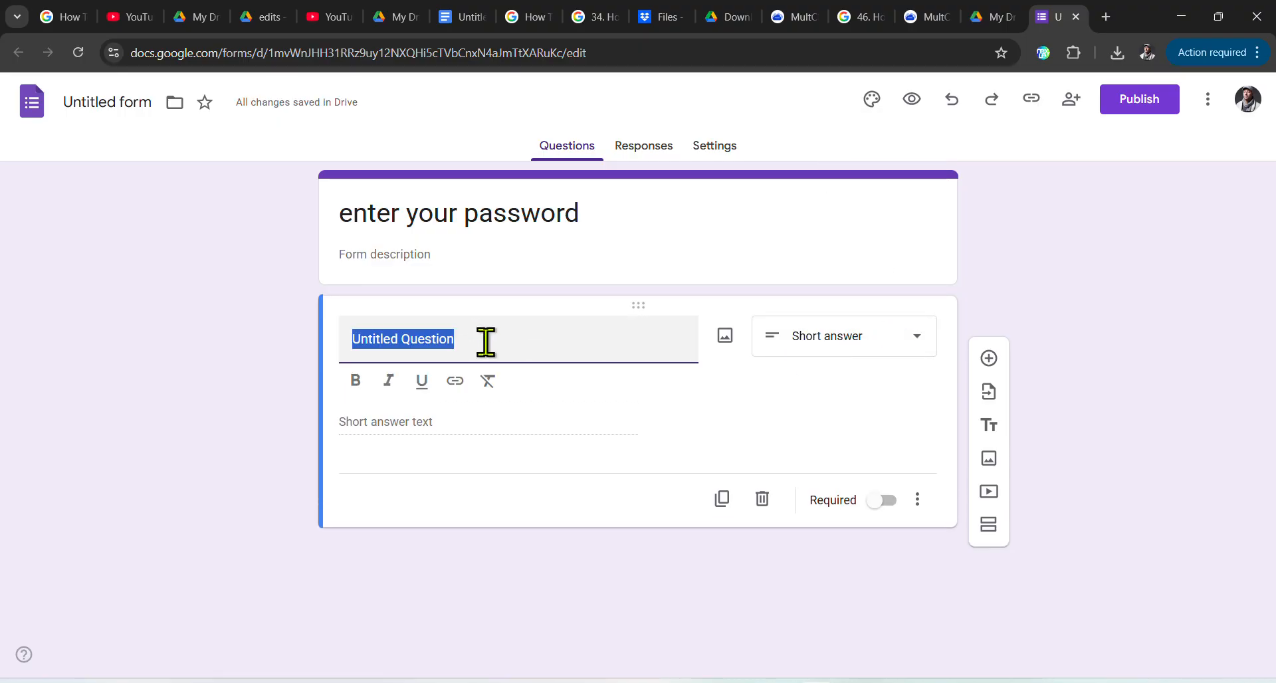
pyautogui.write('typ')
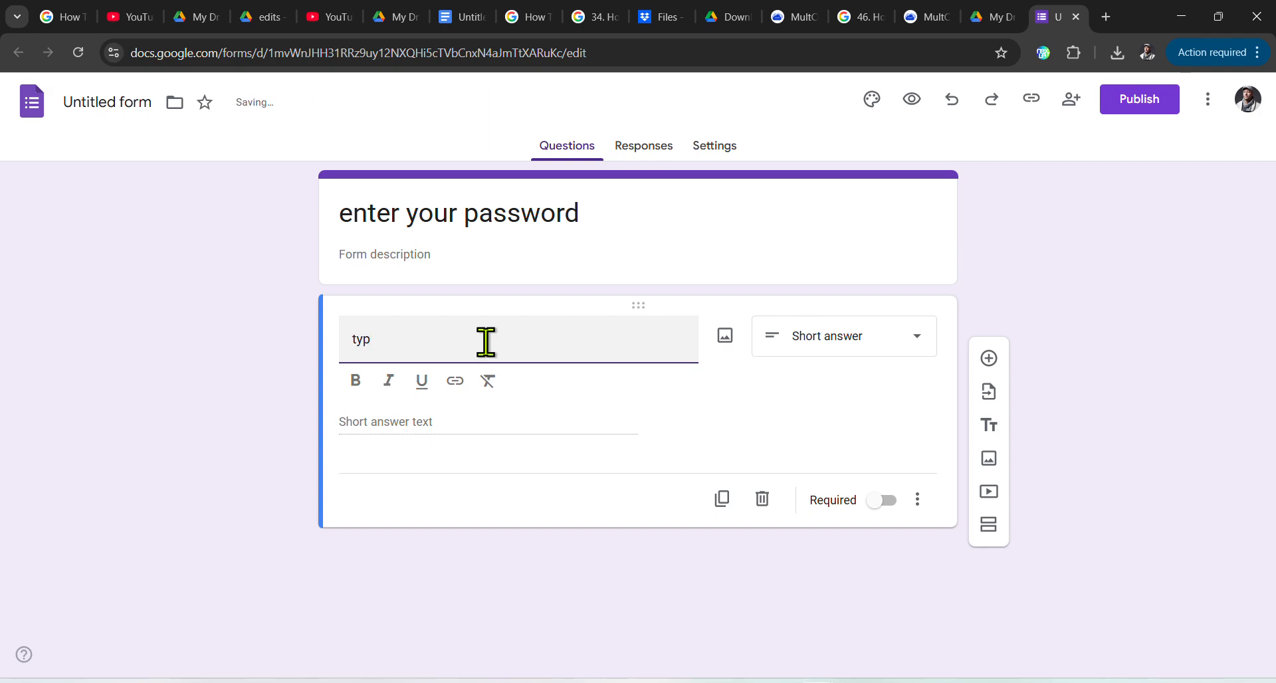
pyautogui.write('e passwo')
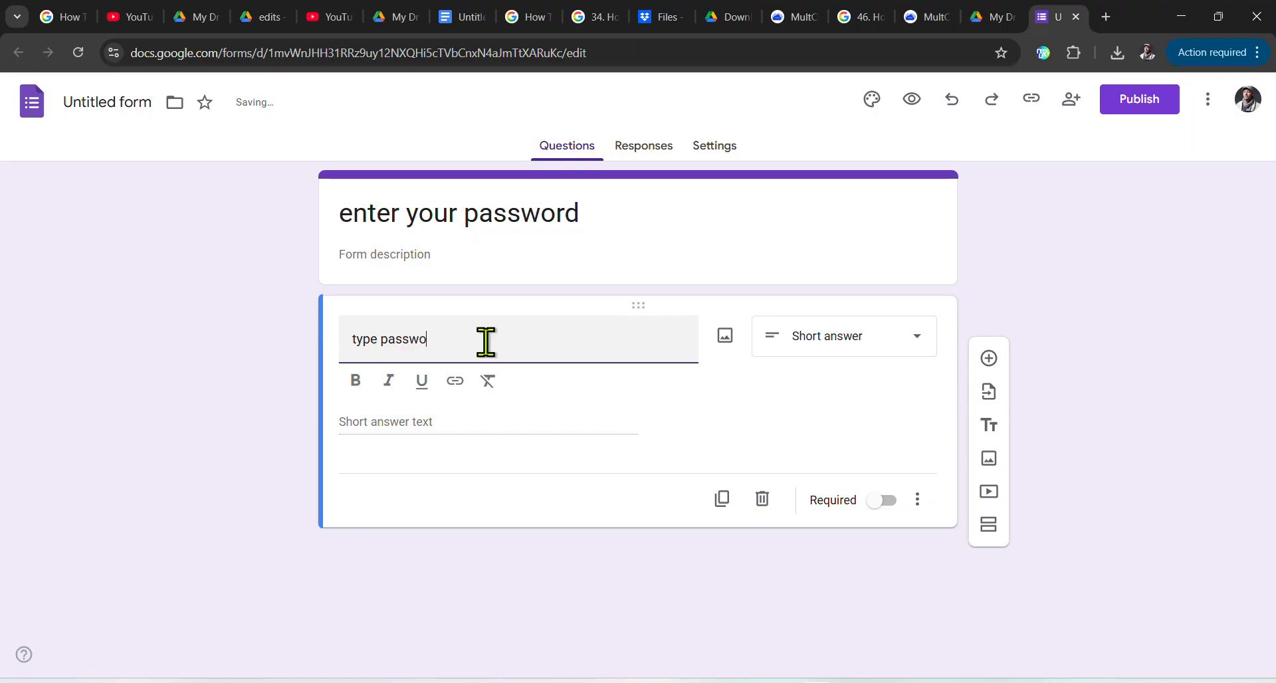
pyautogui.write('rw')
pyautogui.press('BackSpace')
pyautogui.write('d')
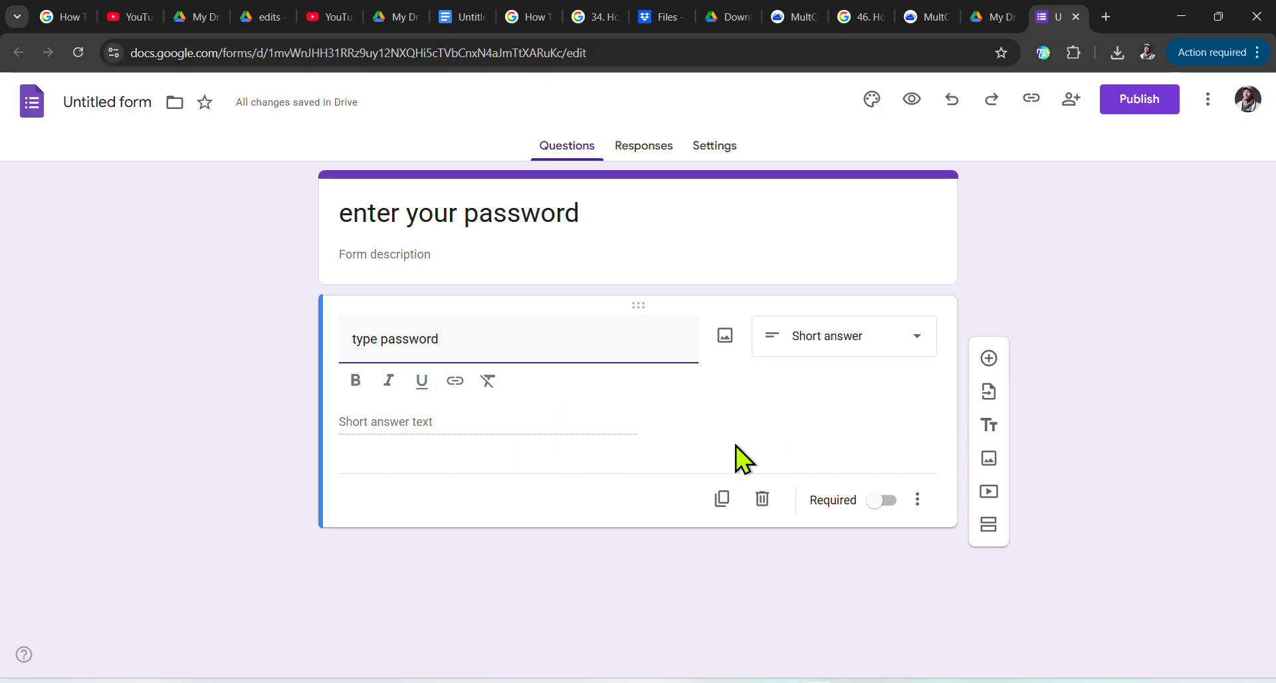
pyautogui.click(884, 497)
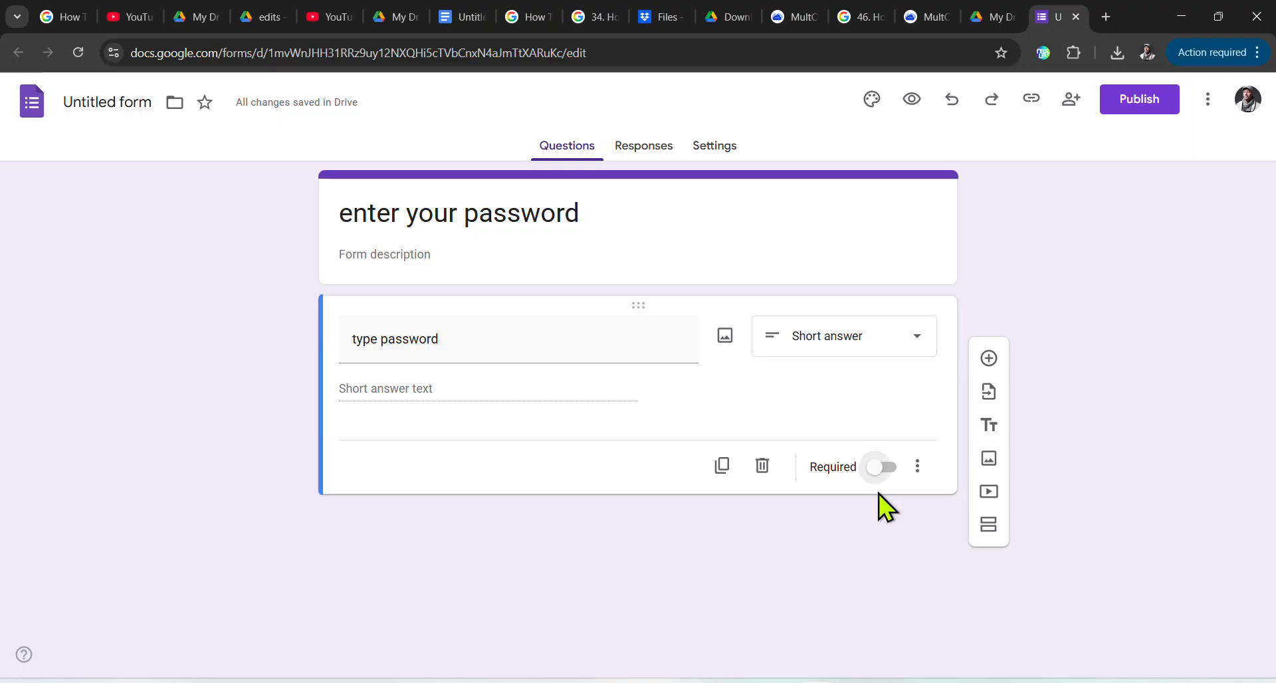
# Step: Mark the question Required and add response validation
pyautogui.click(873, 468)
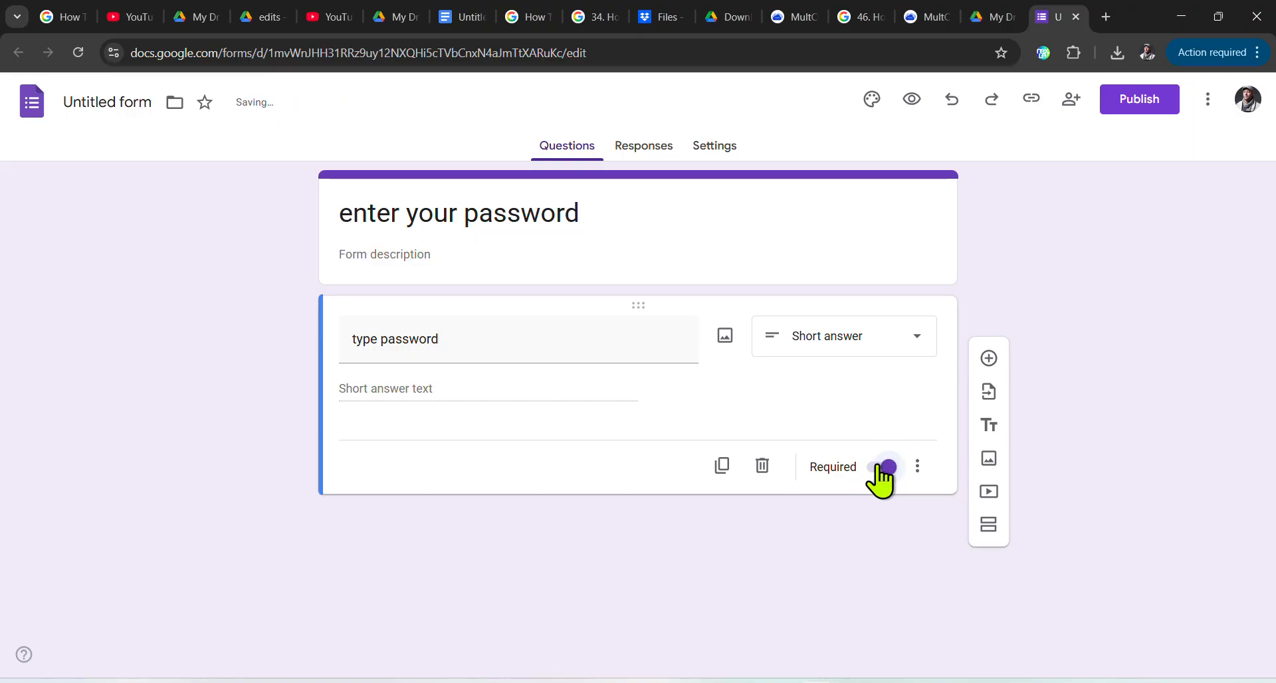
pyautogui.click(916, 467)
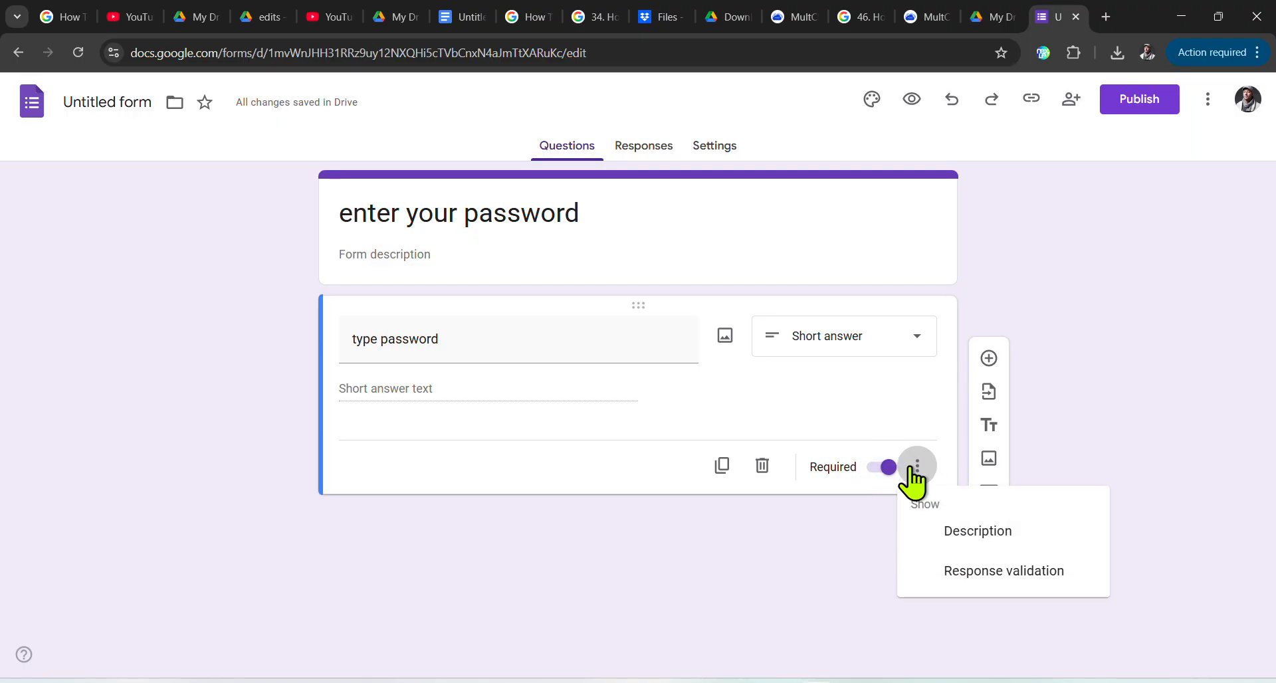
pyautogui.click(994, 573)
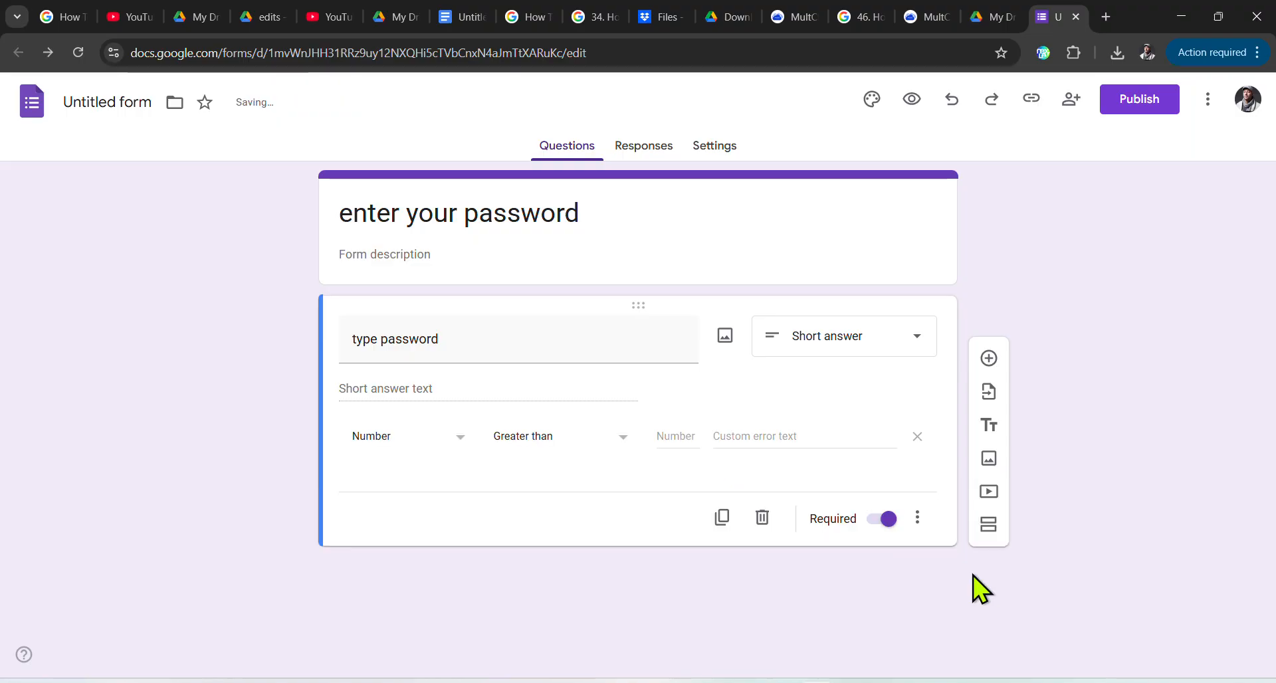
# Step: Set validation to Text > Contains with the chosen password as the required text
pyautogui.click(382, 435)
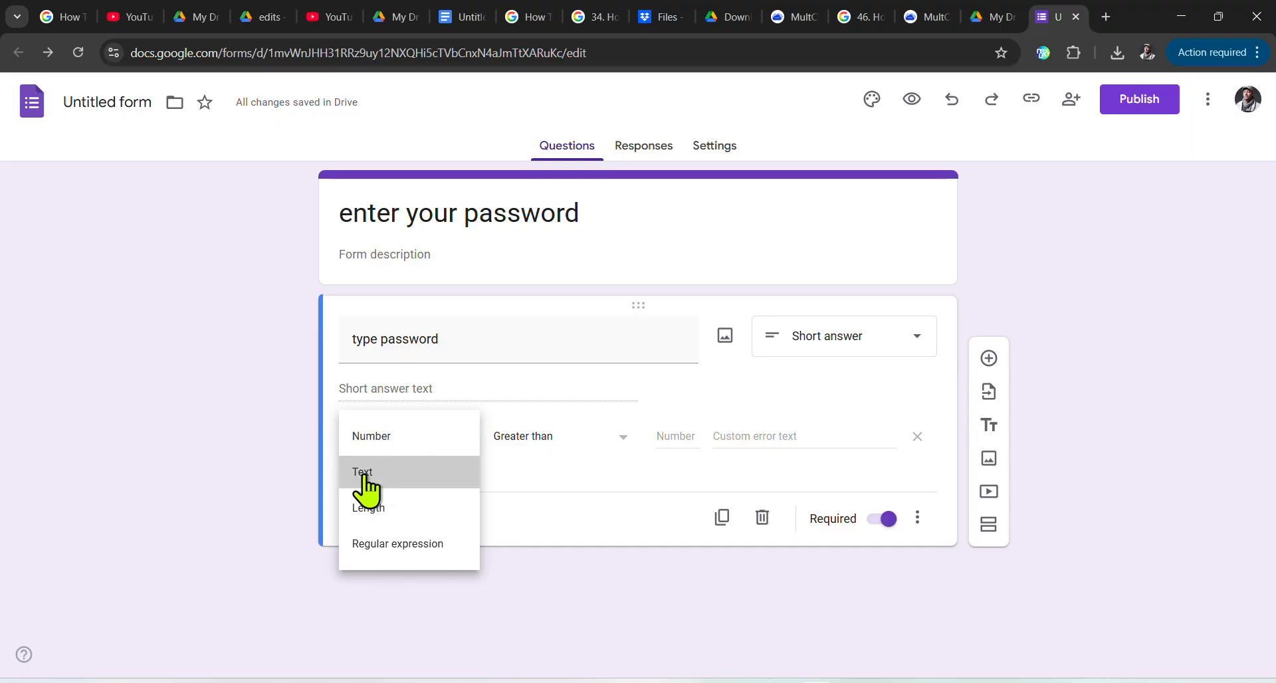
pyautogui.click(365, 473)
pyautogui.click(539, 439)
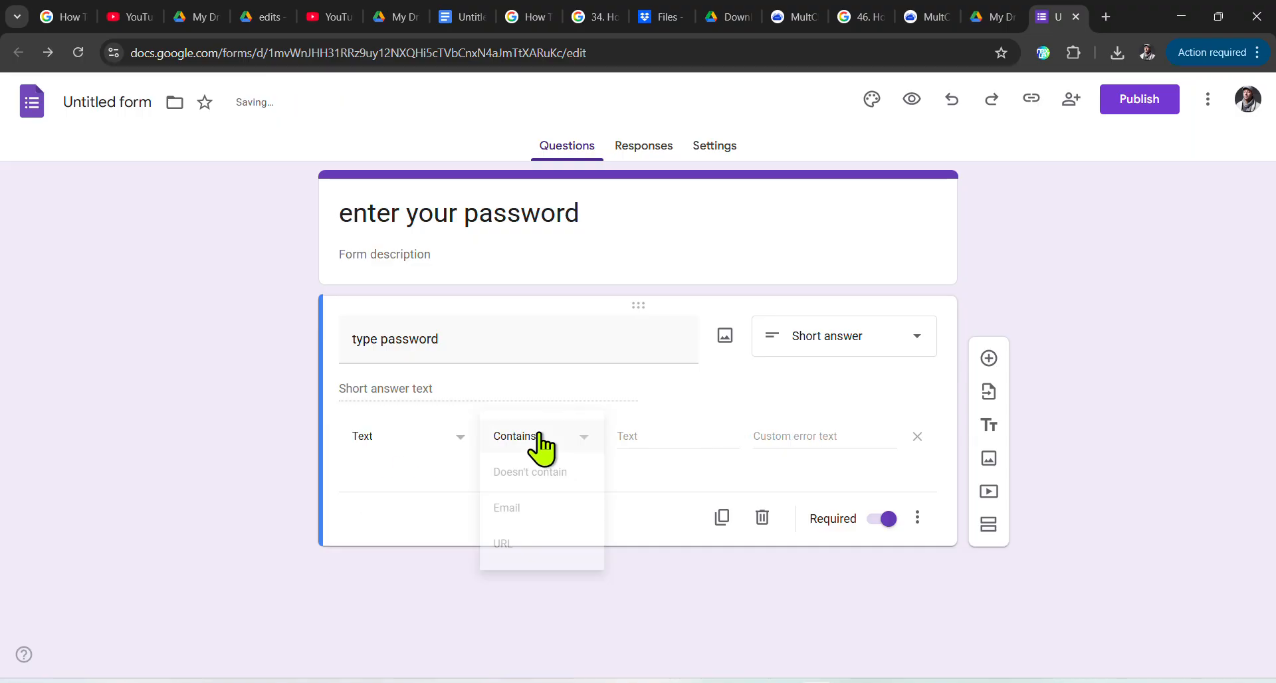
pyautogui.click(542, 442)
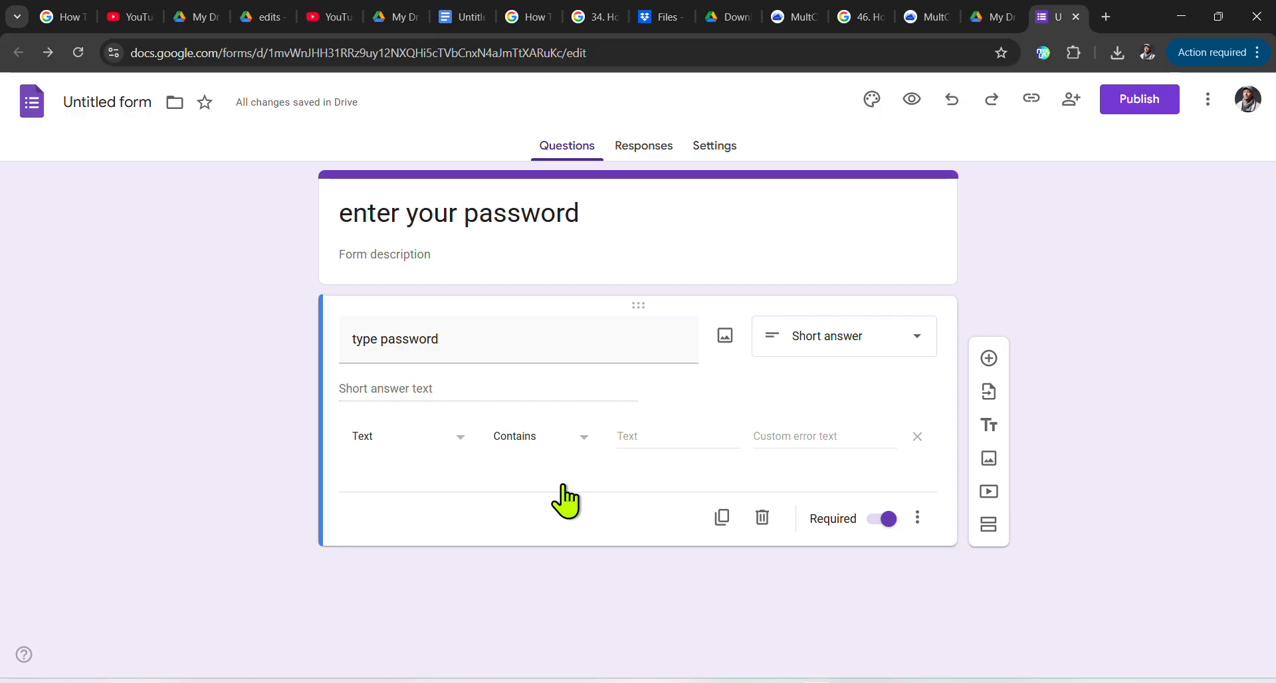
pyautogui.click(651, 441)
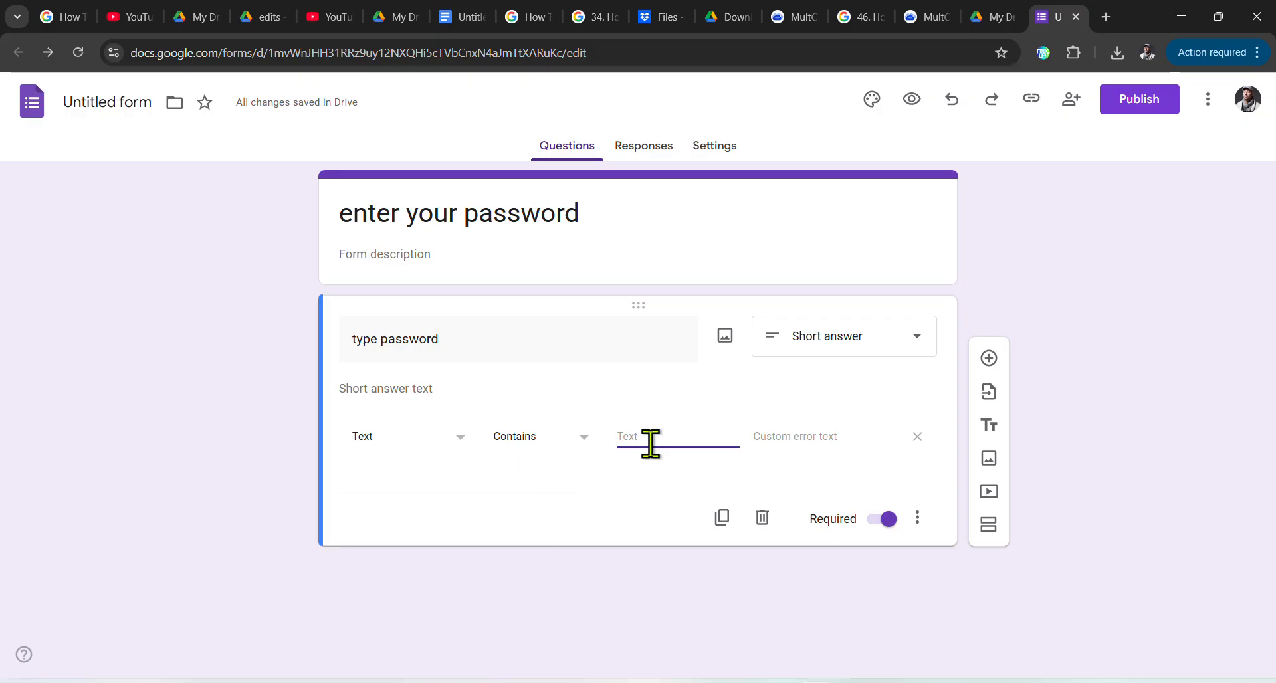
pyautogui.write('123')
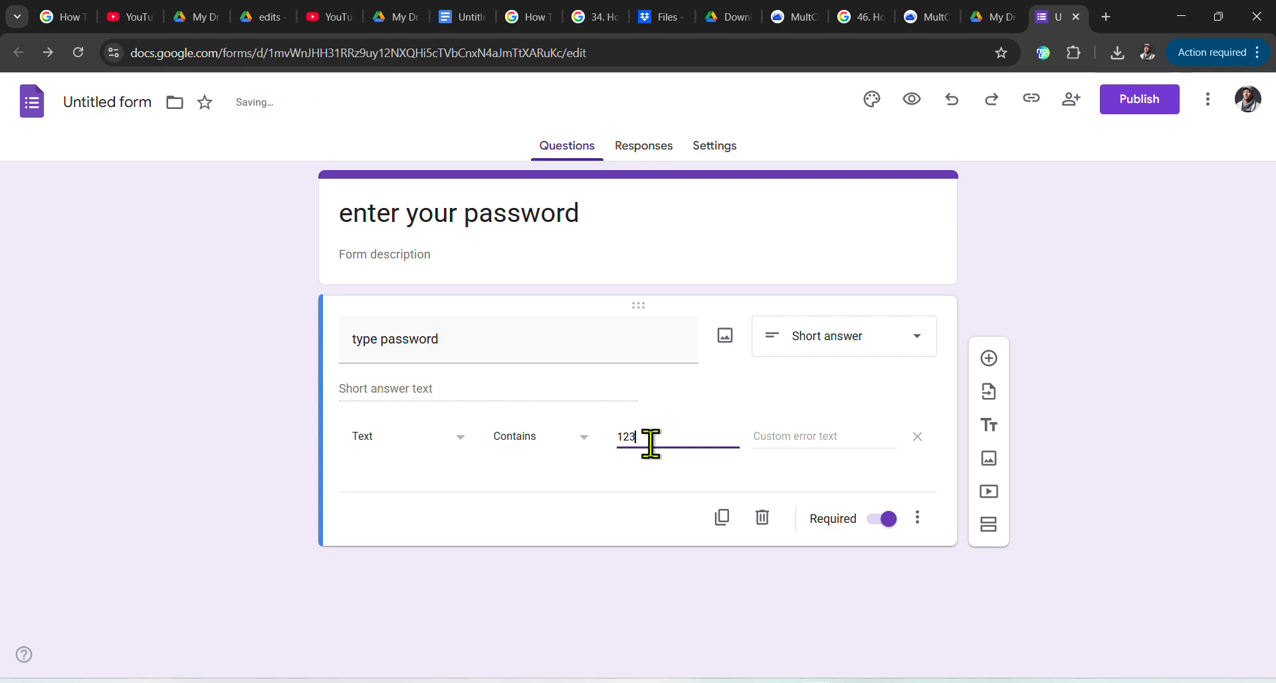
pyautogui.write('456a')
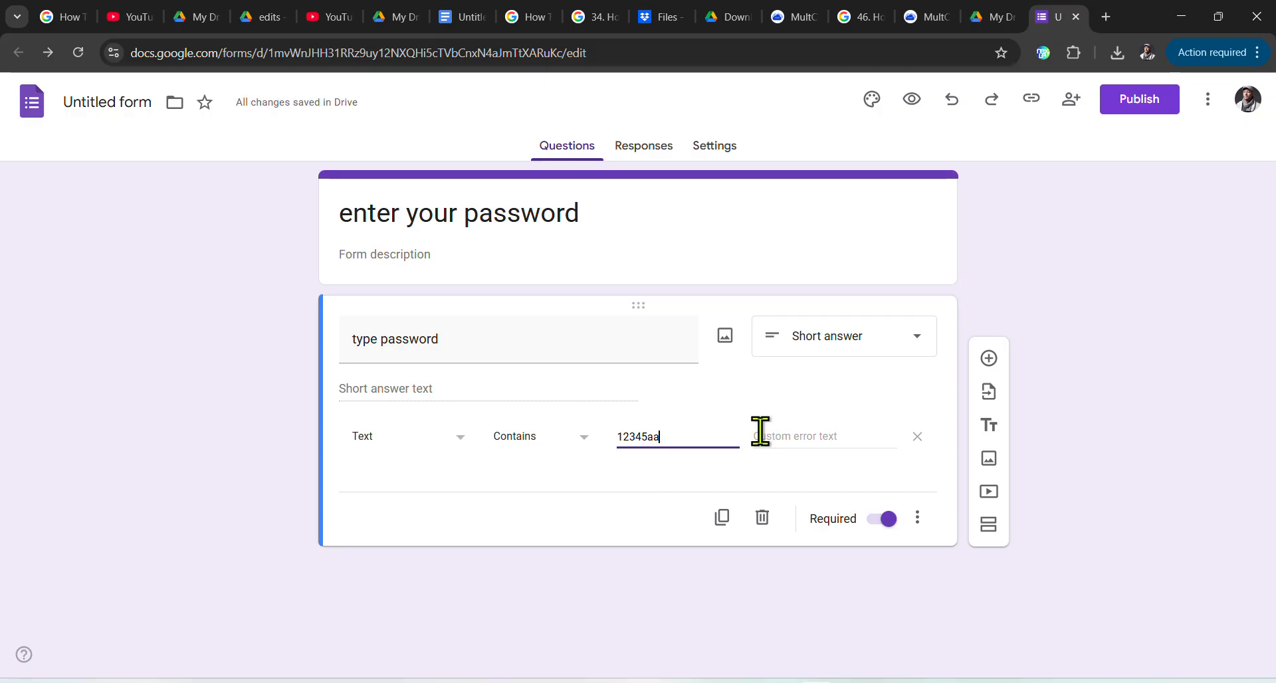
# Step: Enter 'wrong password' as the custom validation error message
pyautogui.click(832, 432)
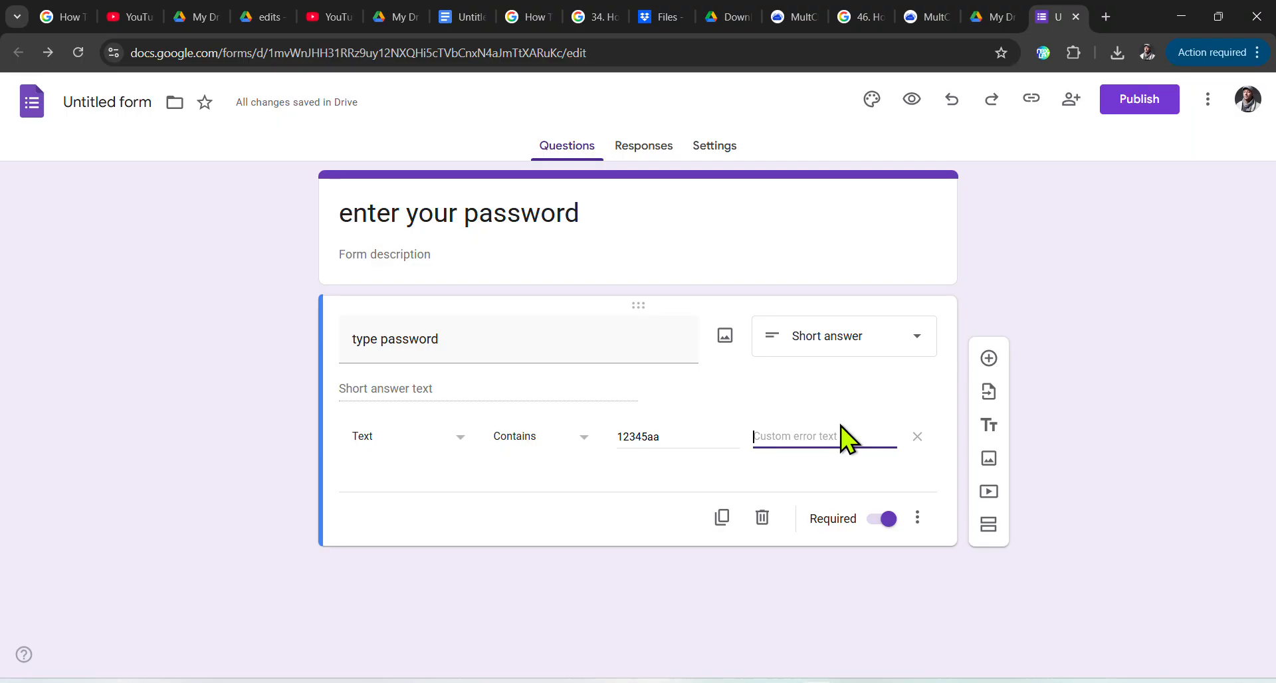
pyautogui.write('wro')
pyautogui.write('ng')
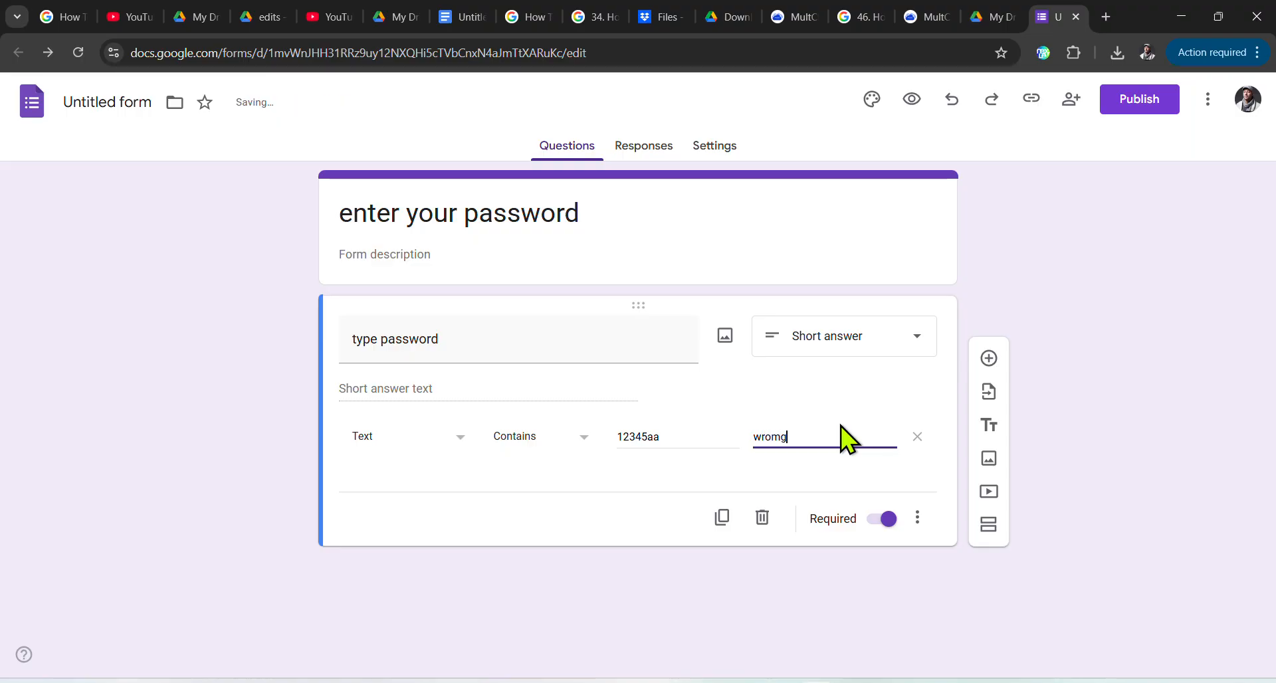
pyautogui.press('BackSpace')
pyautogui.press('BackSpace')
pyautogui.write('ng password')
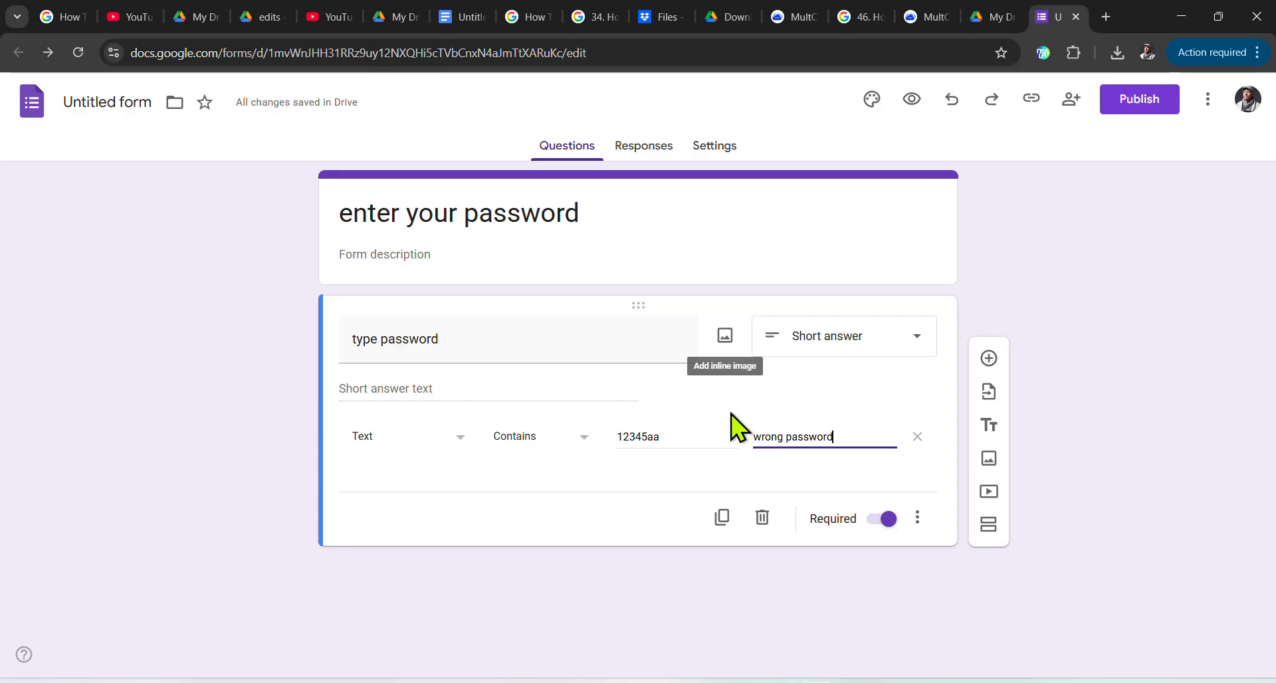
pyautogui.click(644, 145)
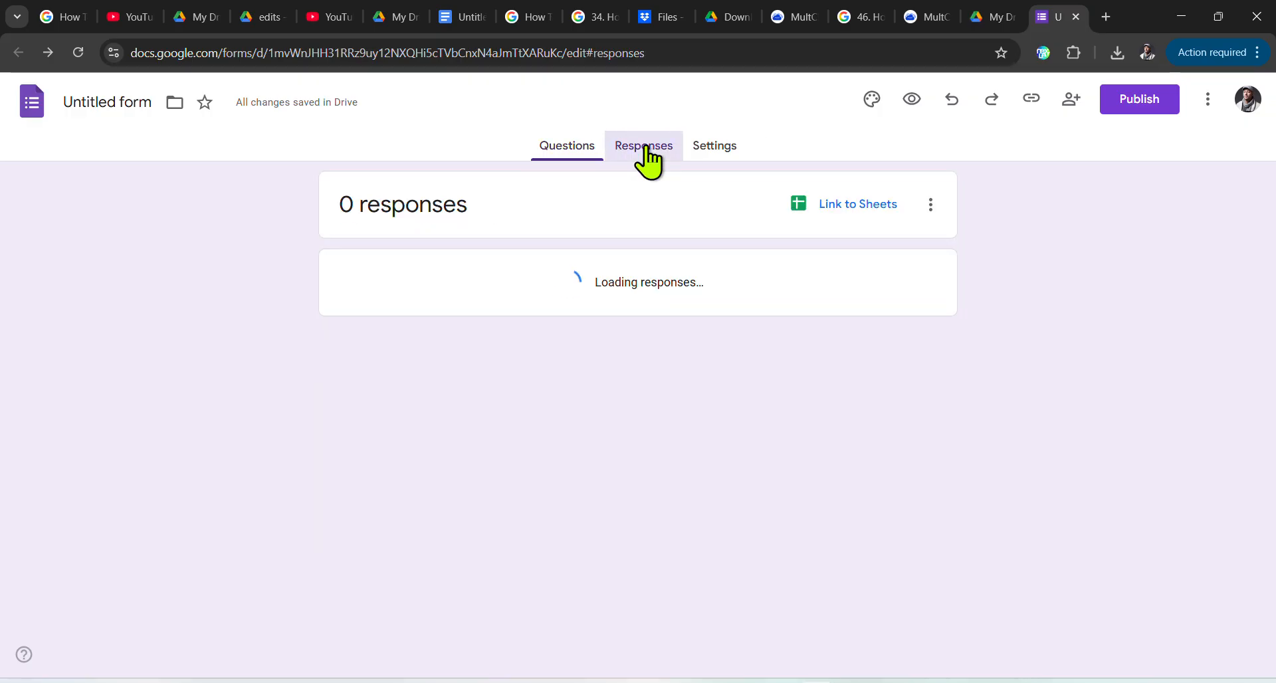
# Step: In Settings, expand Presentation and open the Confirmation message for editing
pyautogui.click(716, 146)
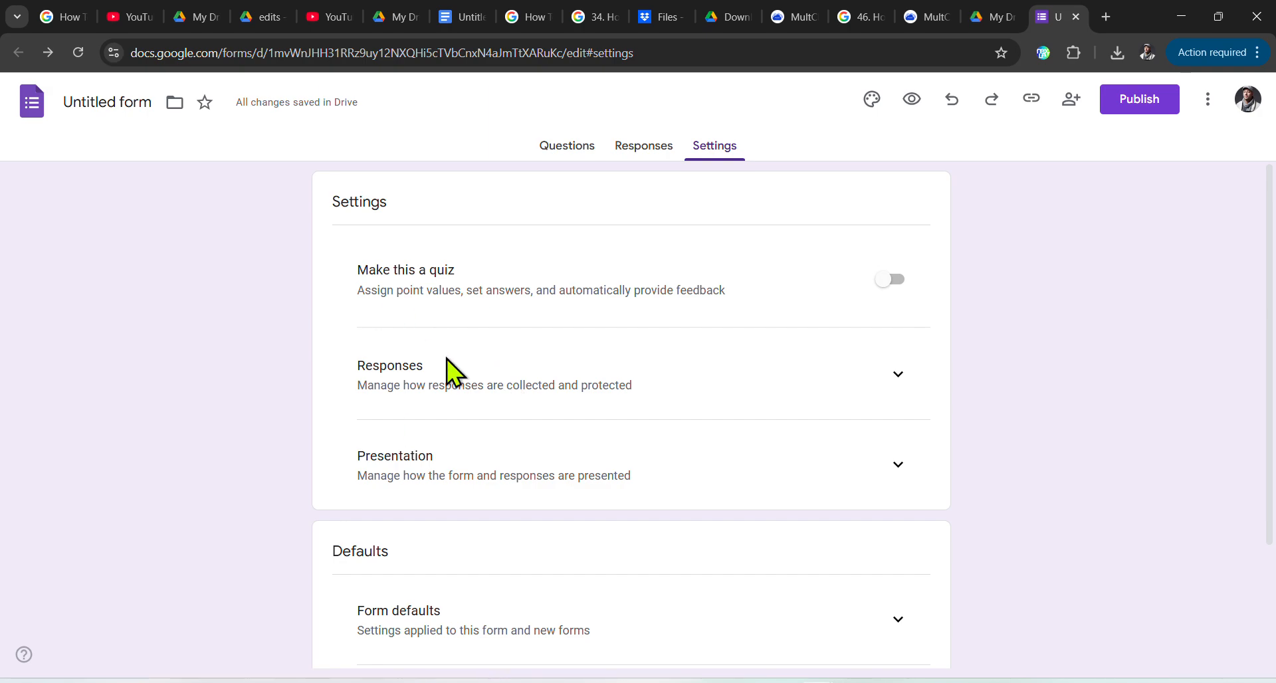
pyautogui.scroll(-2, 627, 404)
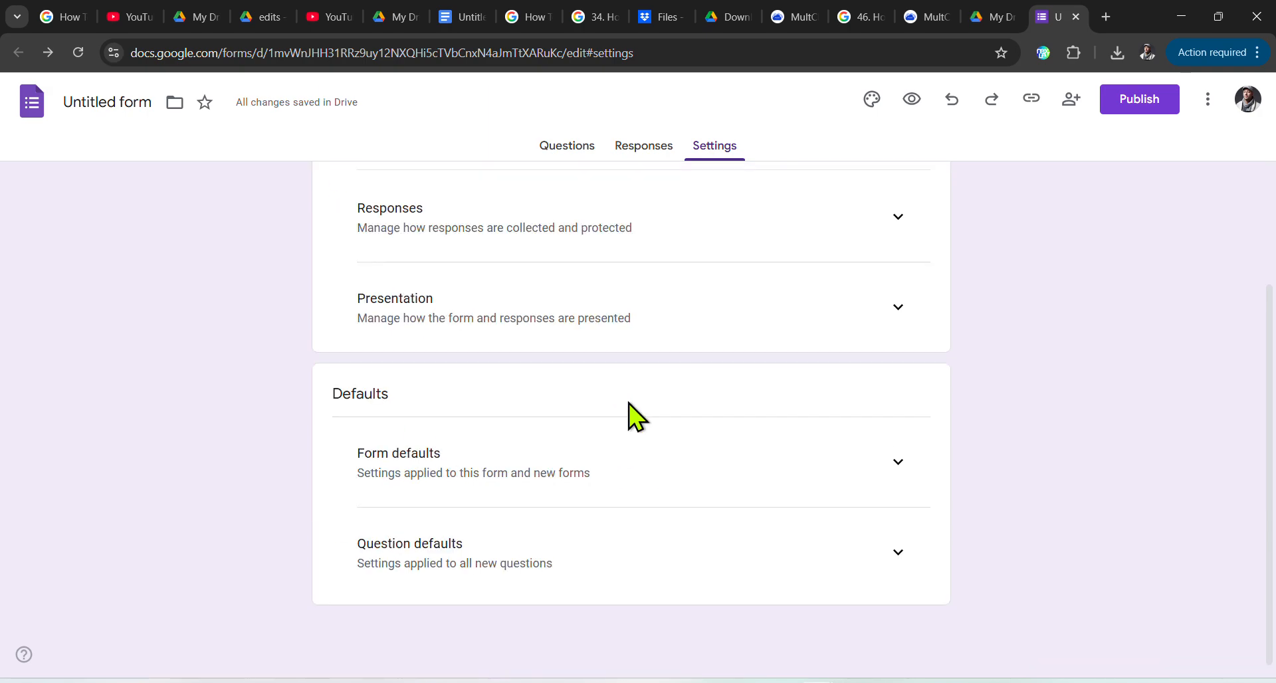
pyautogui.scroll(2, 631, 404)
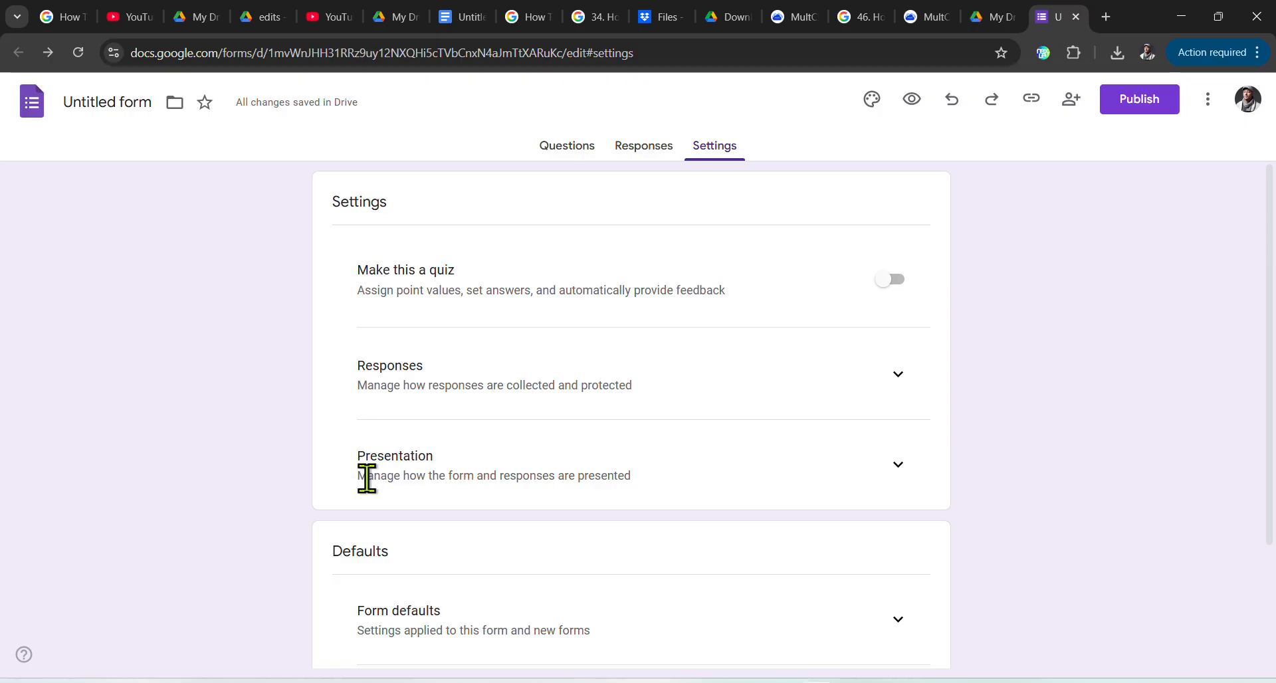
pyautogui.click(885, 474)
pyautogui.scroll(-4, 541, 461)
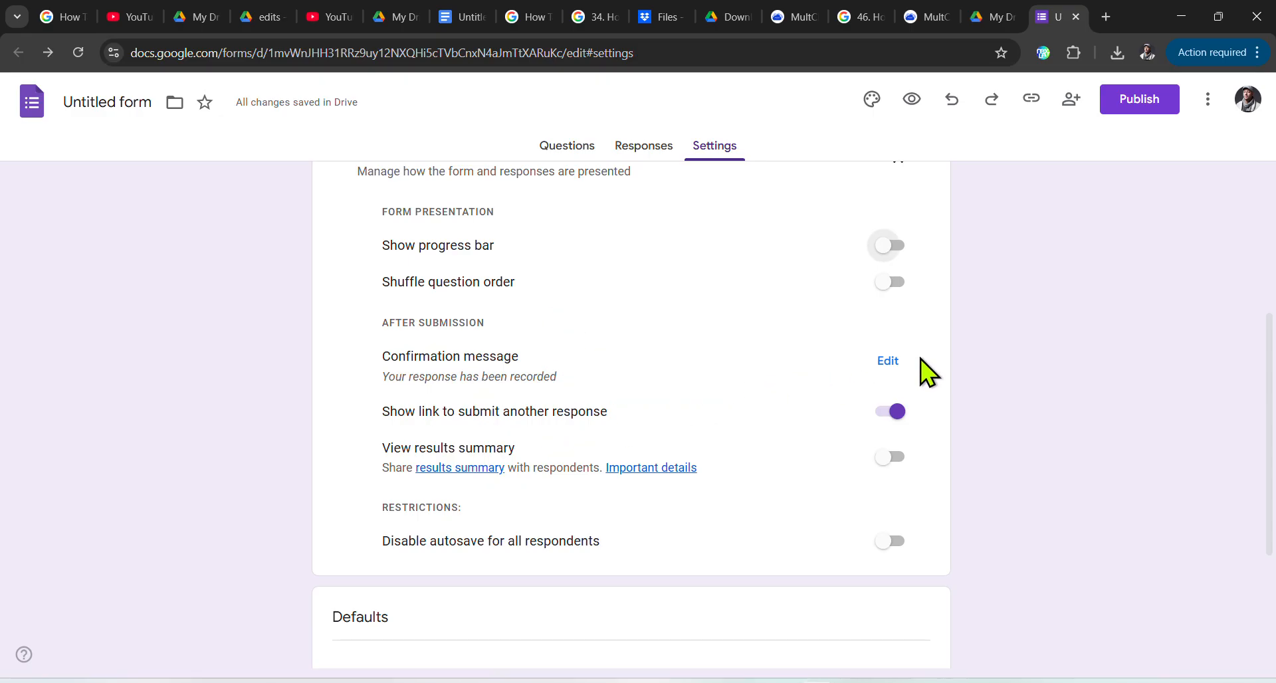
pyautogui.click(888, 361)
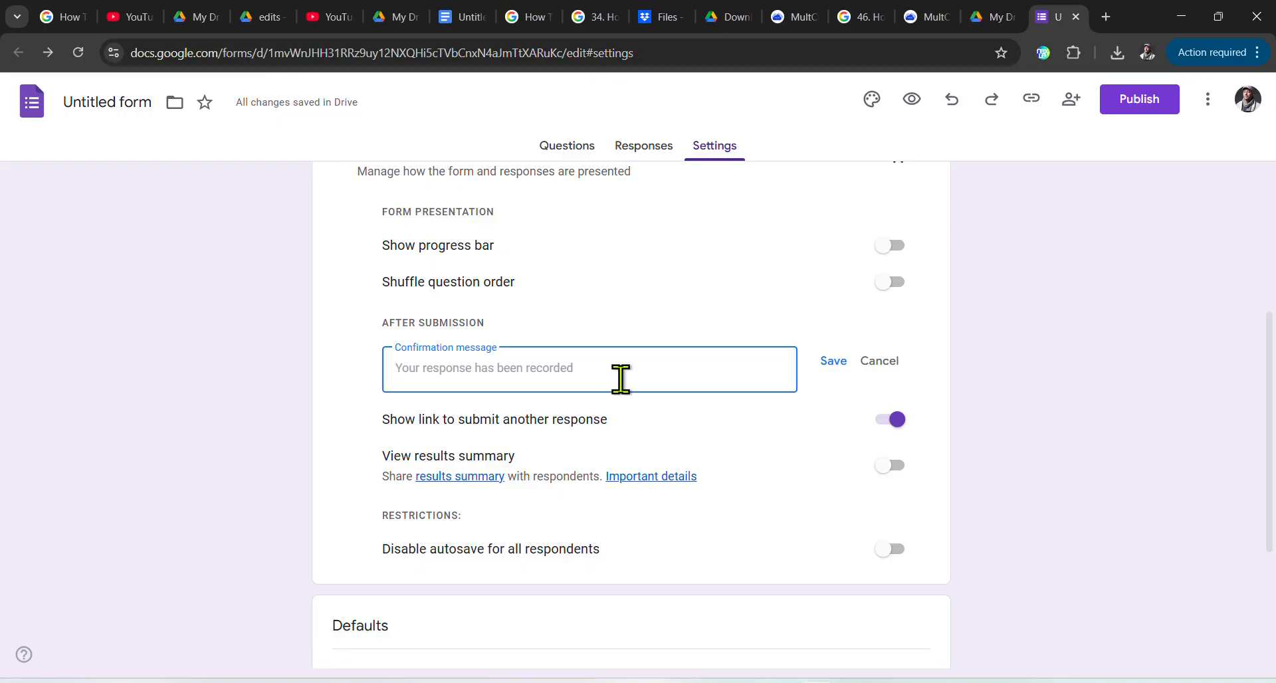
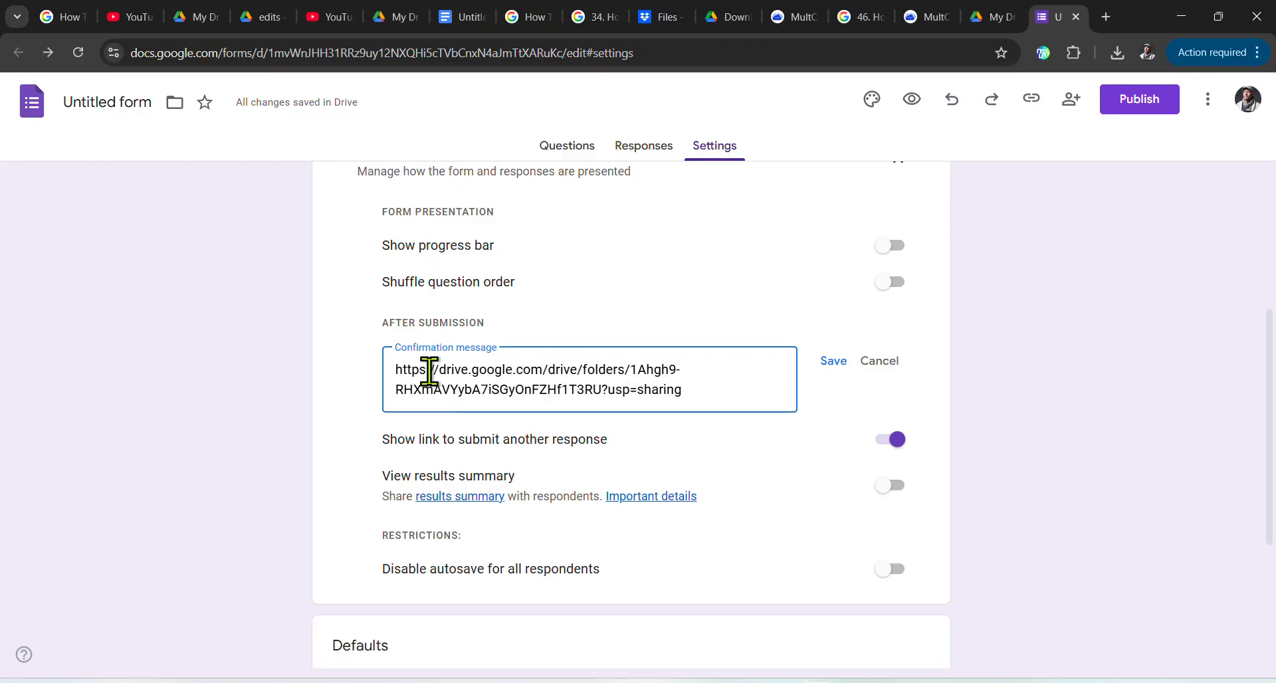
# Step: Save a confirmation message reading 'click the url to open:' above the pasted my lok folder link
pyautogui.click(394, 371)
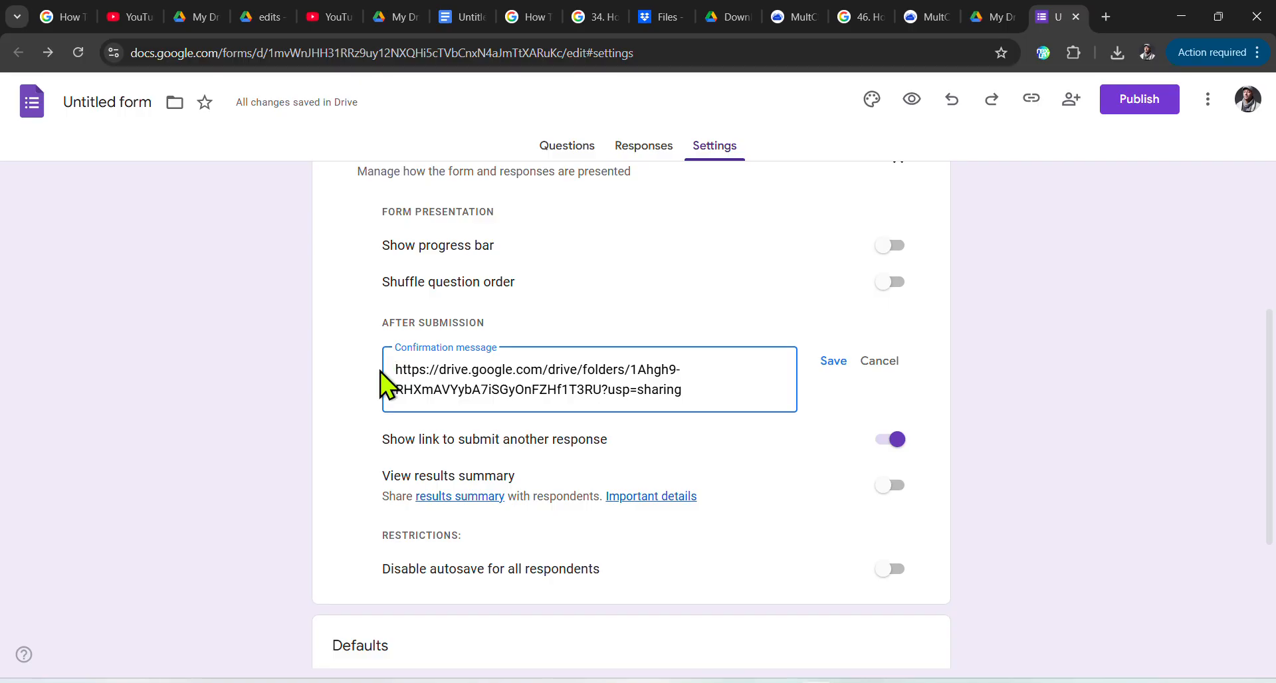
pyautogui.press('Return')
pyautogui.press('Return')
pyautogui.click(392, 368)
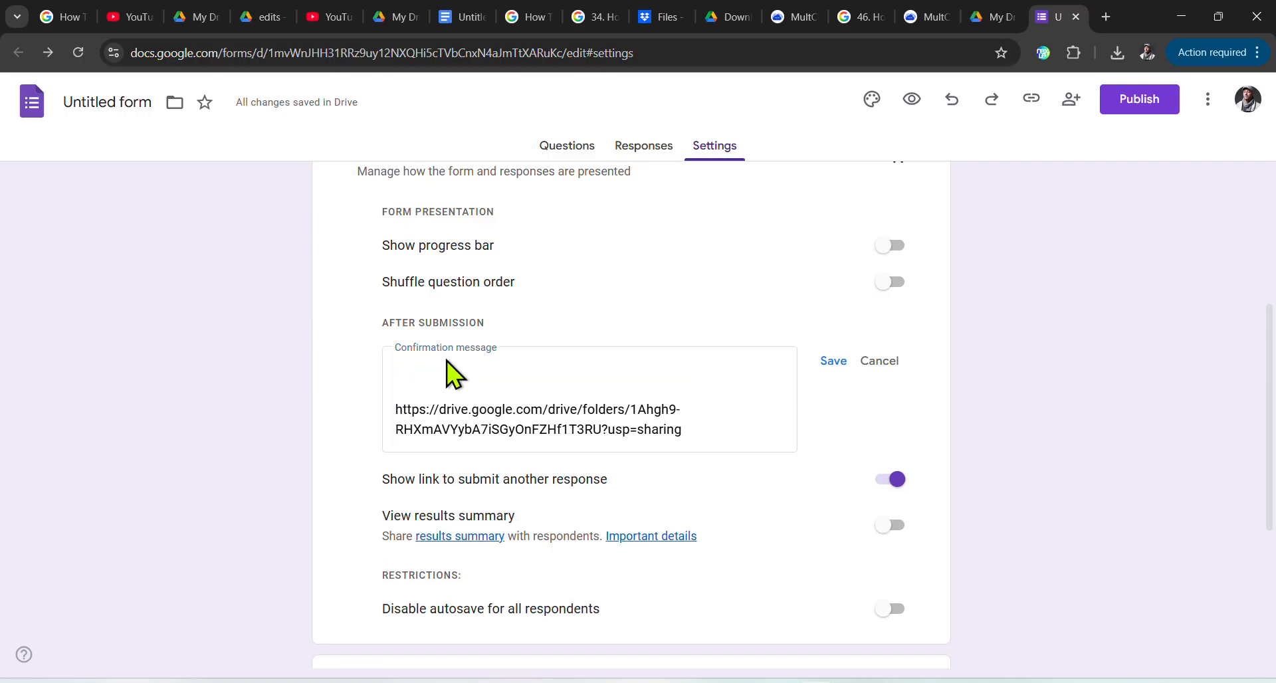
pyautogui.write('click the w')
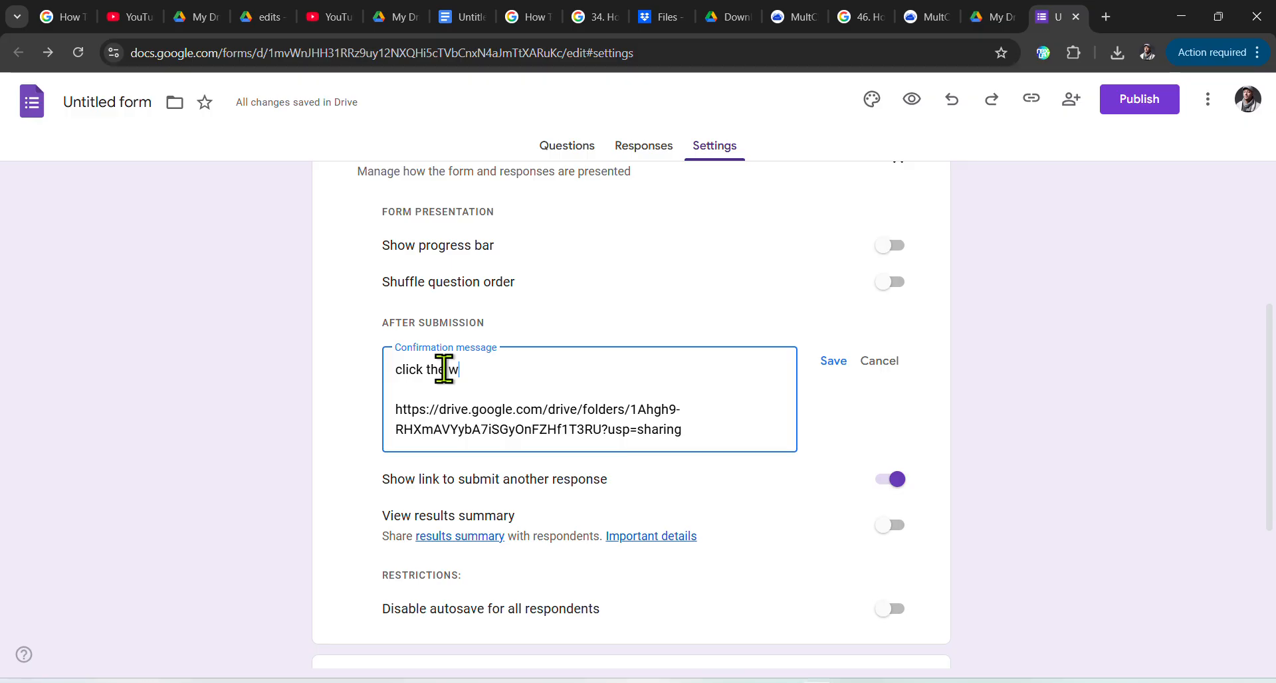
pyautogui.press('BackSpace')
pyautogui.write('url to open:')
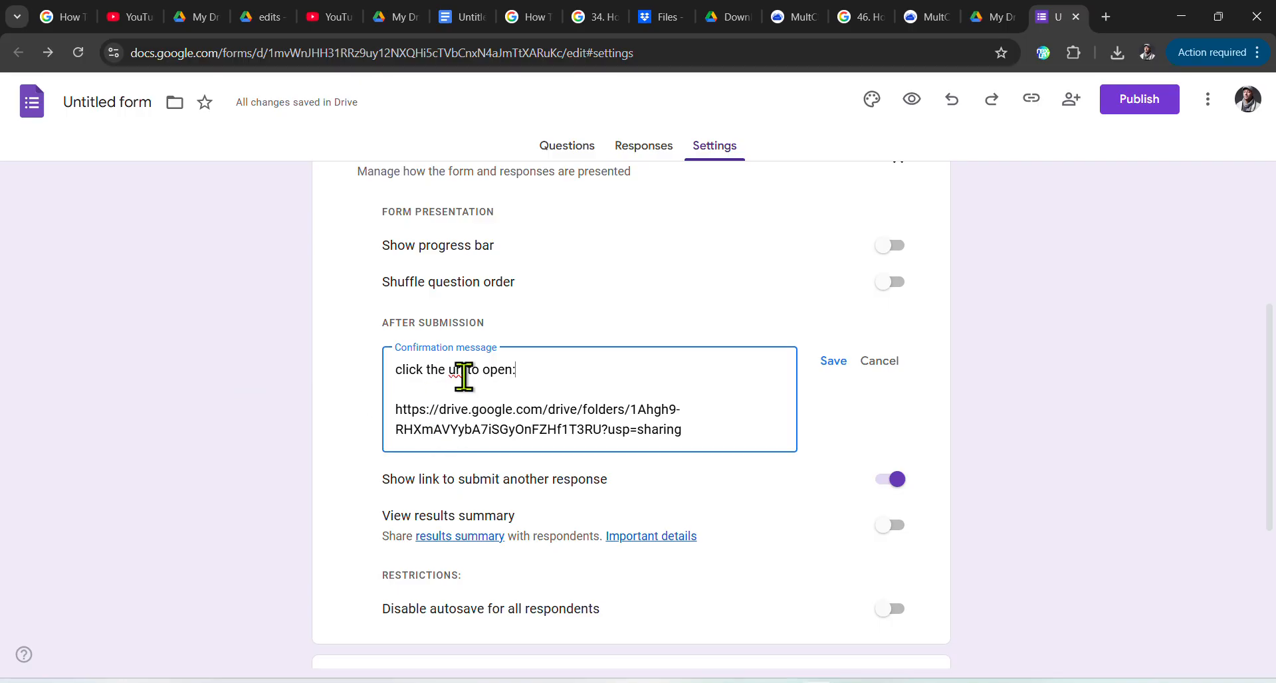
pyautogui.click(834, 362)
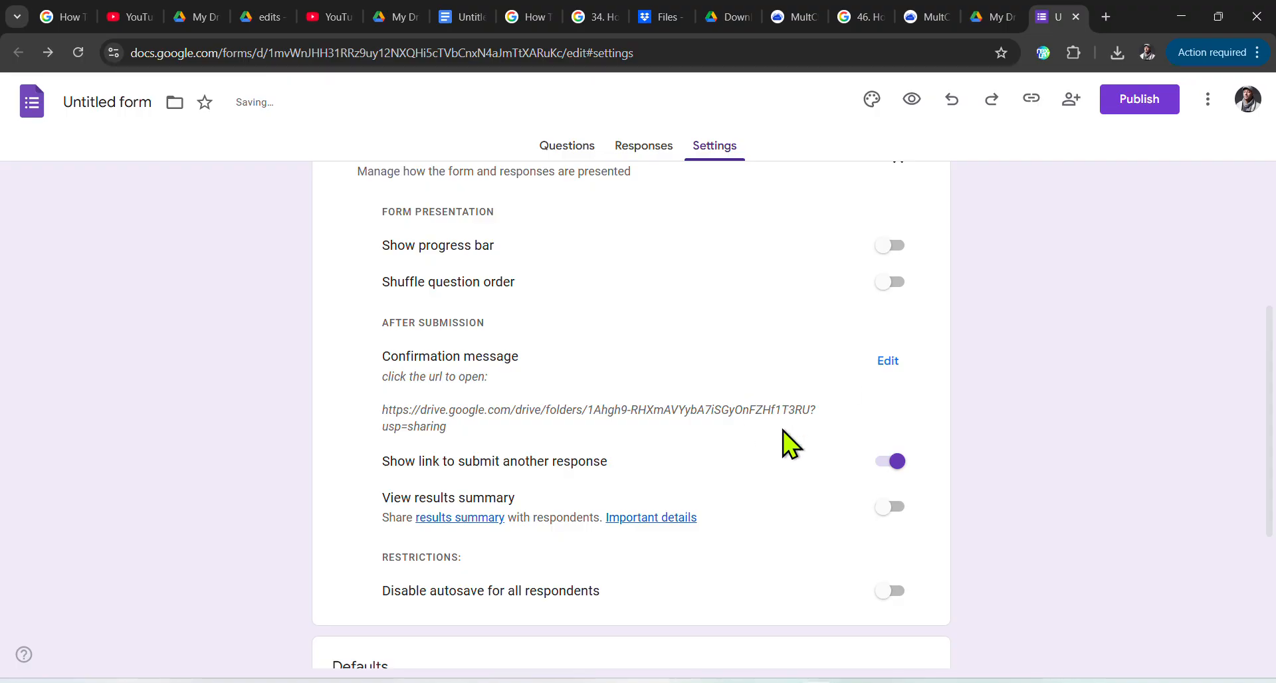
pyautogui.scroll(5, 783, 430)
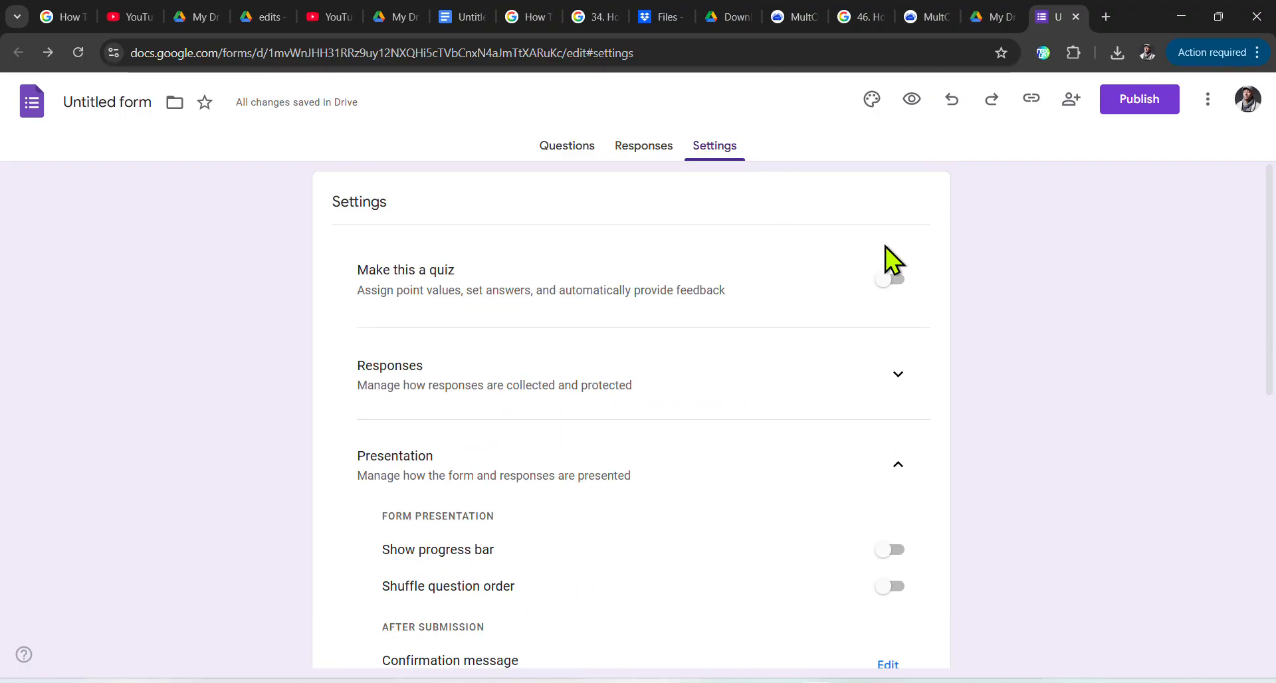
pyautogui.scroll(-8, 885, 246)
# Step: Publish the form and copy its shortened responder link
pyautogui.click(1145, 103)
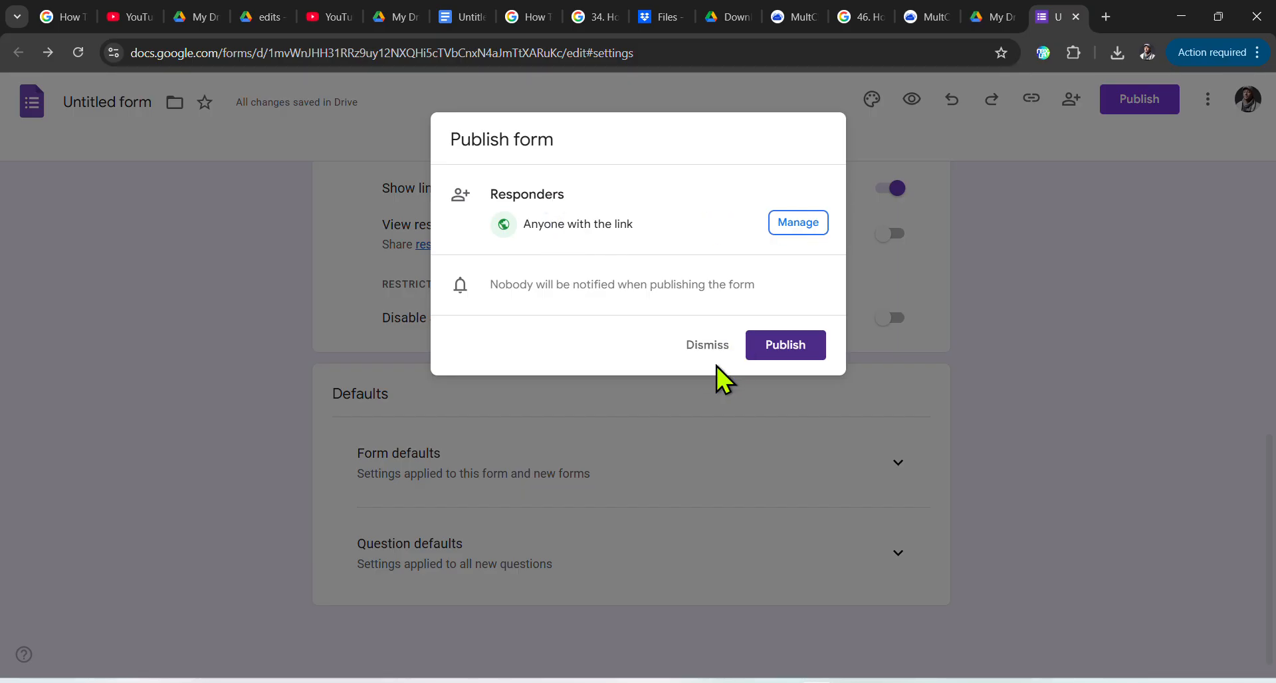
pyautogui.click(800, 345)
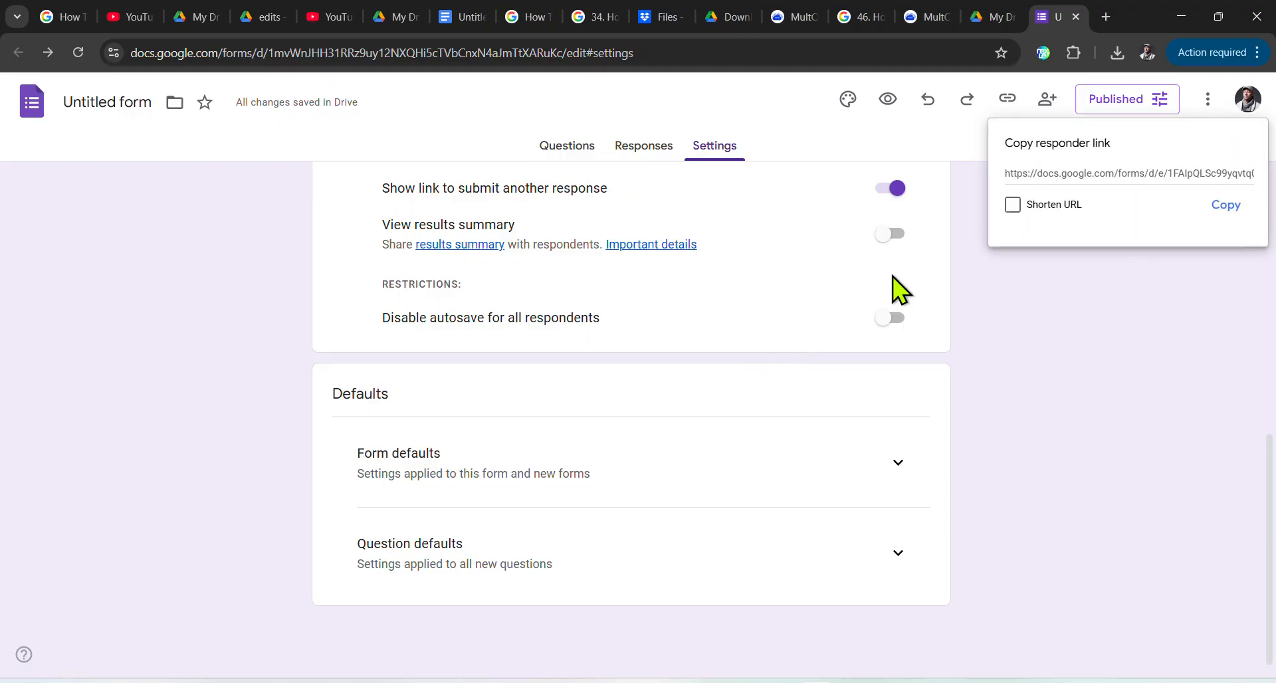
pyautogui.click(1011, 205)
pyautogui.click(1224, 203)
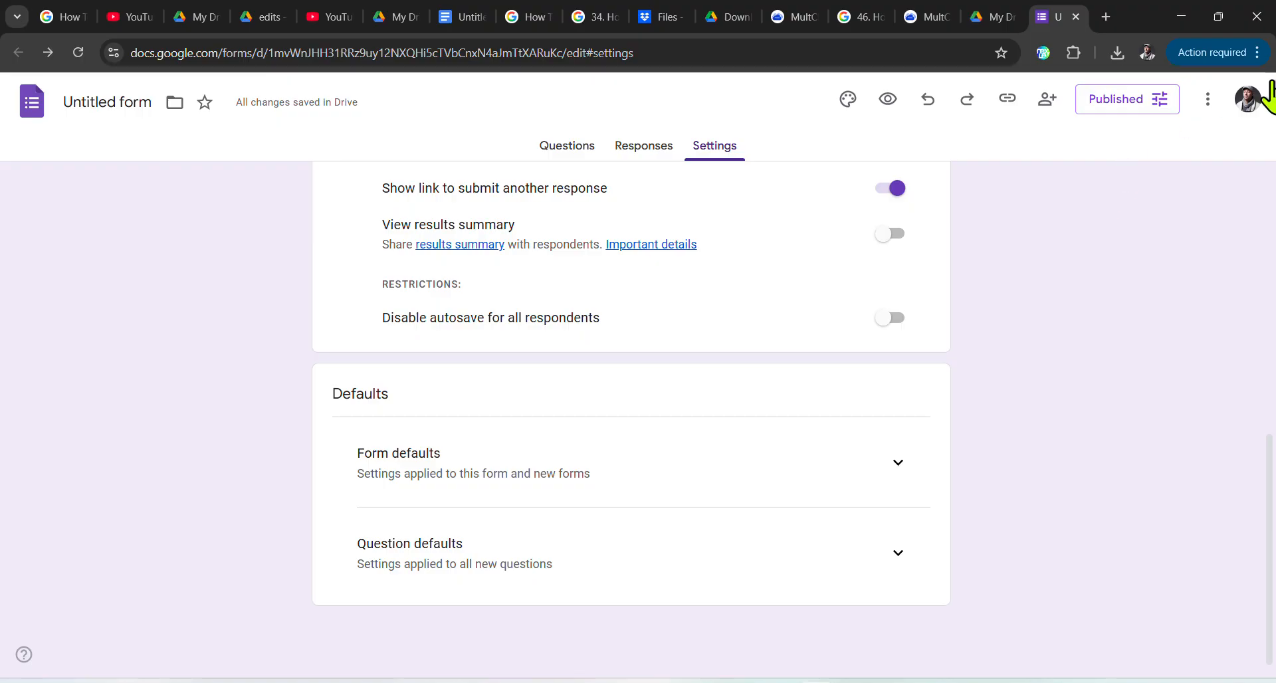
# Step: Load the pasted forms.gle link in a new incognito window and type a test password answer
pyautogui.click(1257, 53)
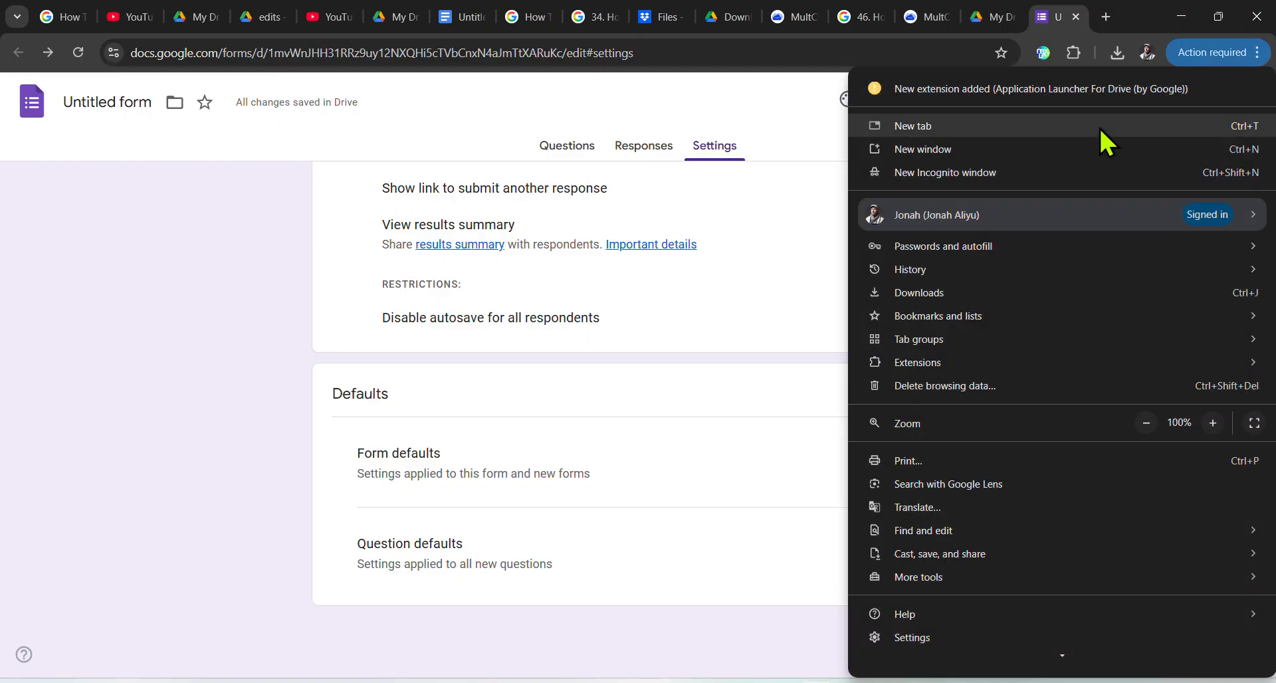
pyautogui.click(975, 180)
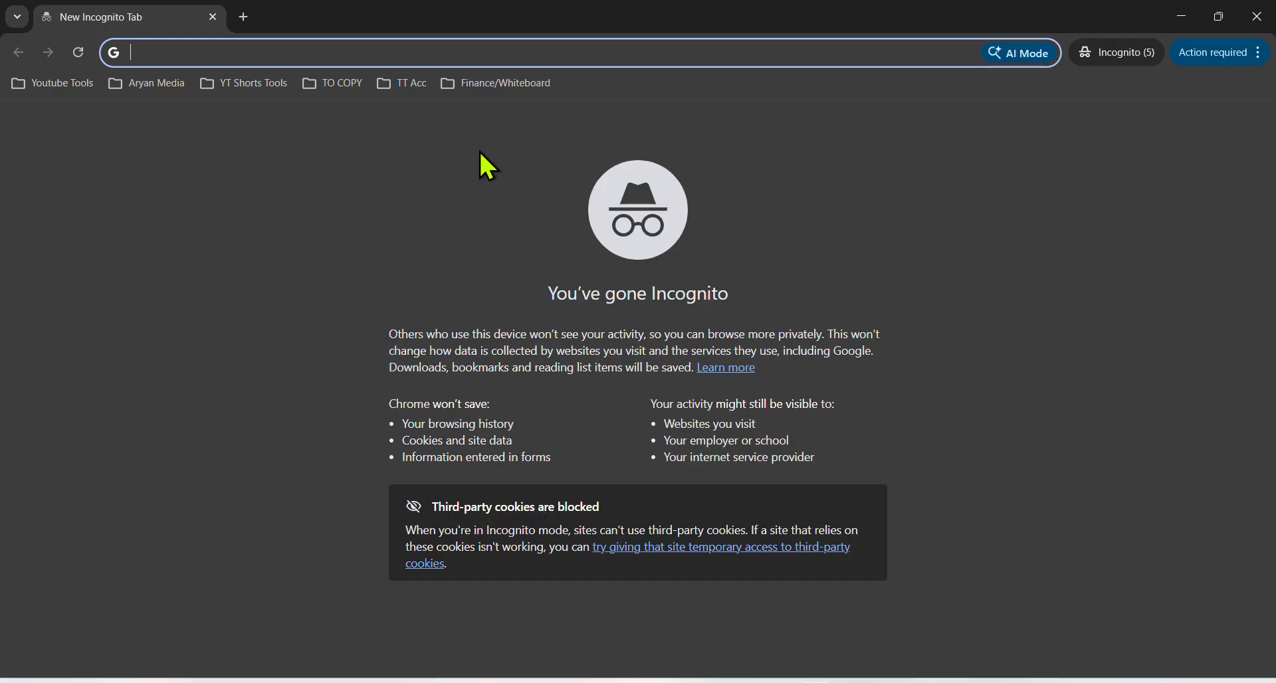
pyautogui.hotkey('ctrl', 'v')
pyautogui.press('Return')
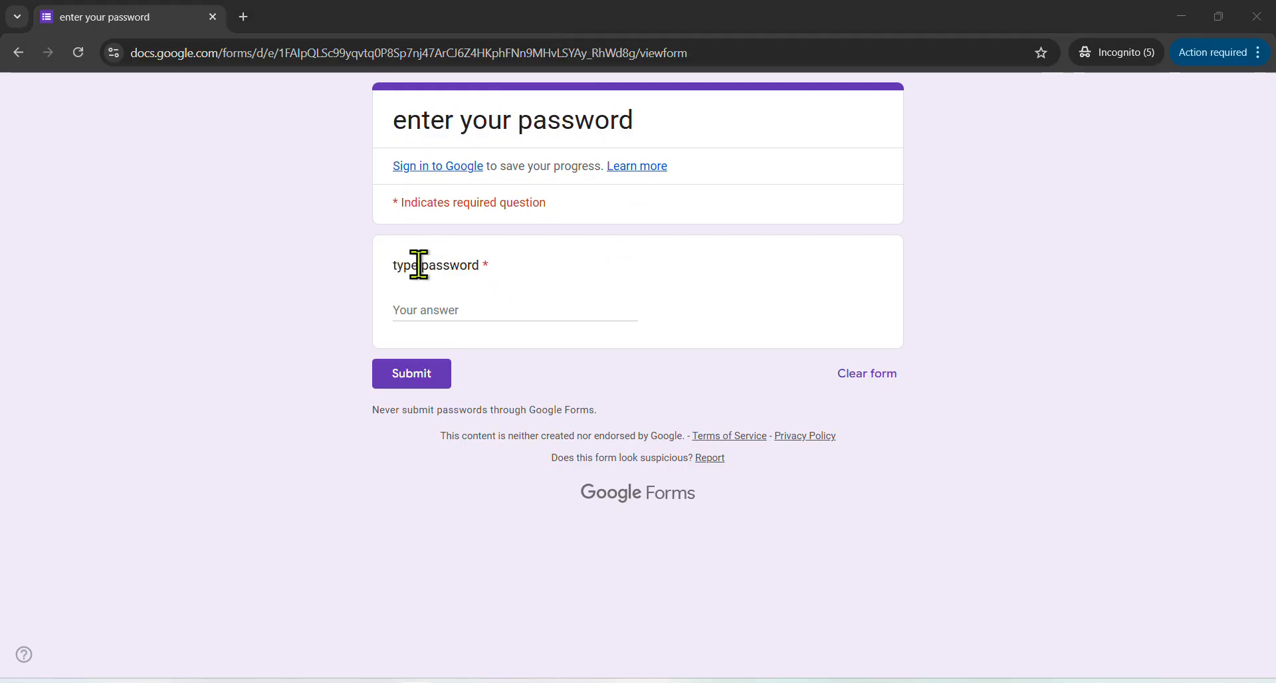
pyautogui.click(436, 311)
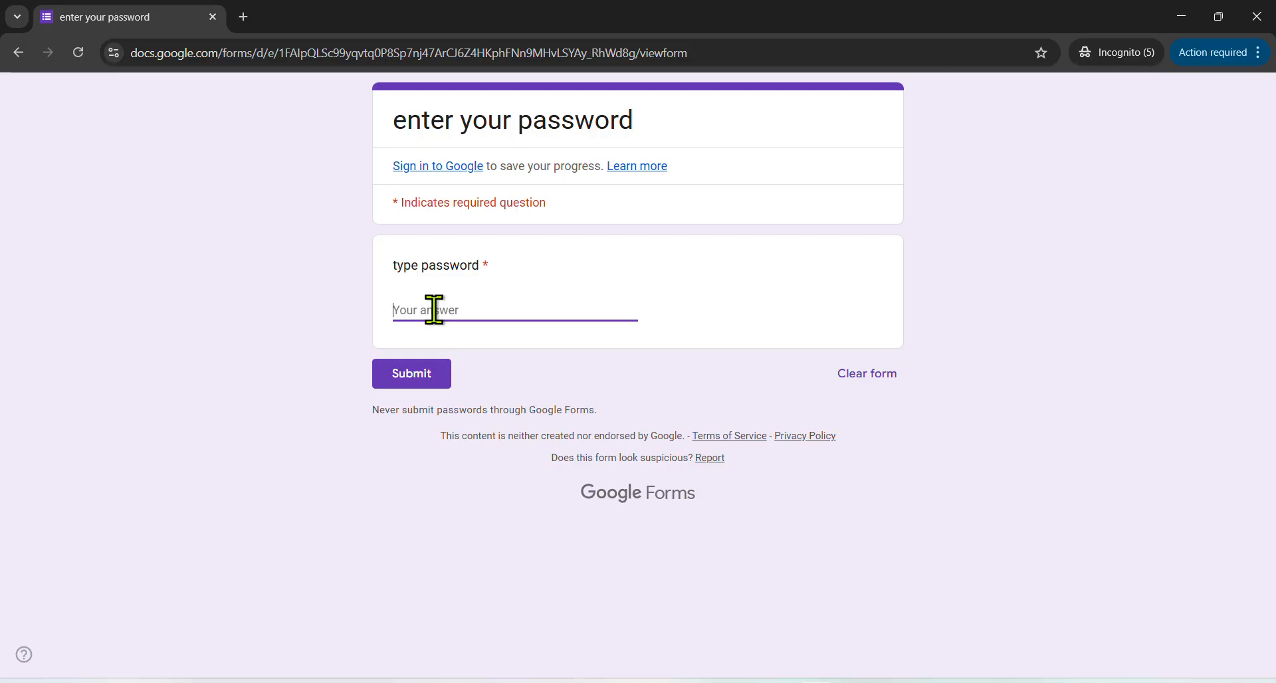
pyautogui.write('12345')
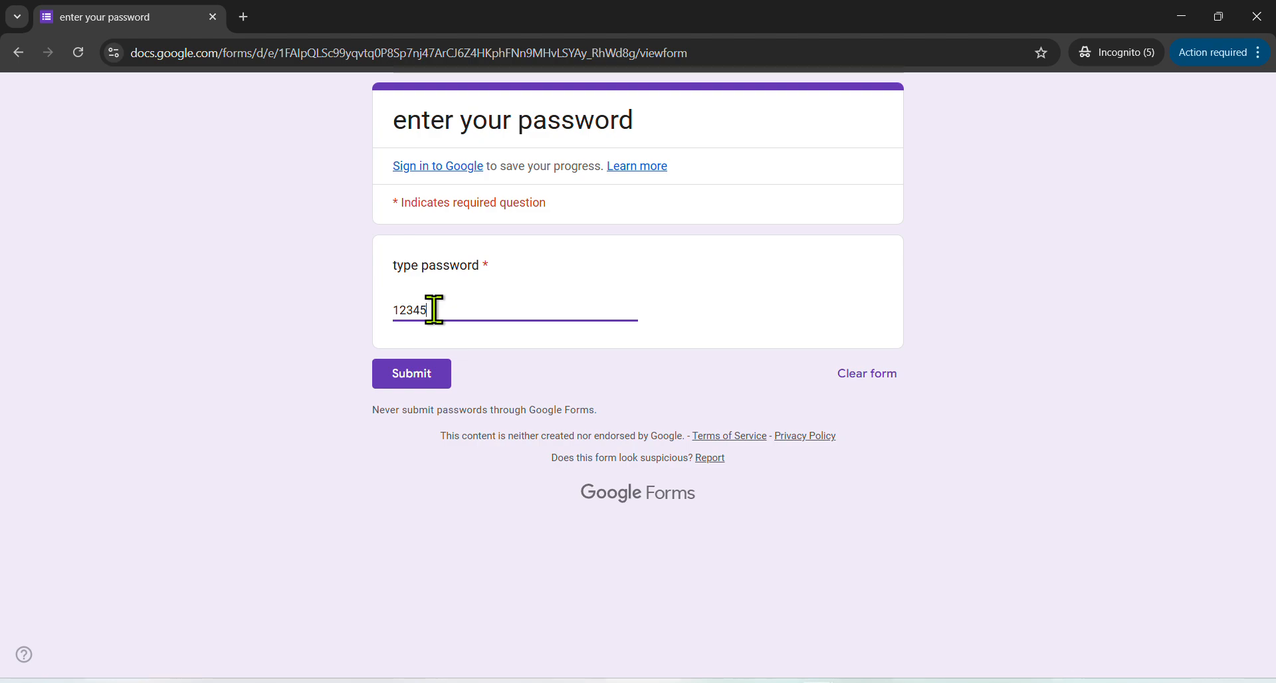
pyautogui.write('as')
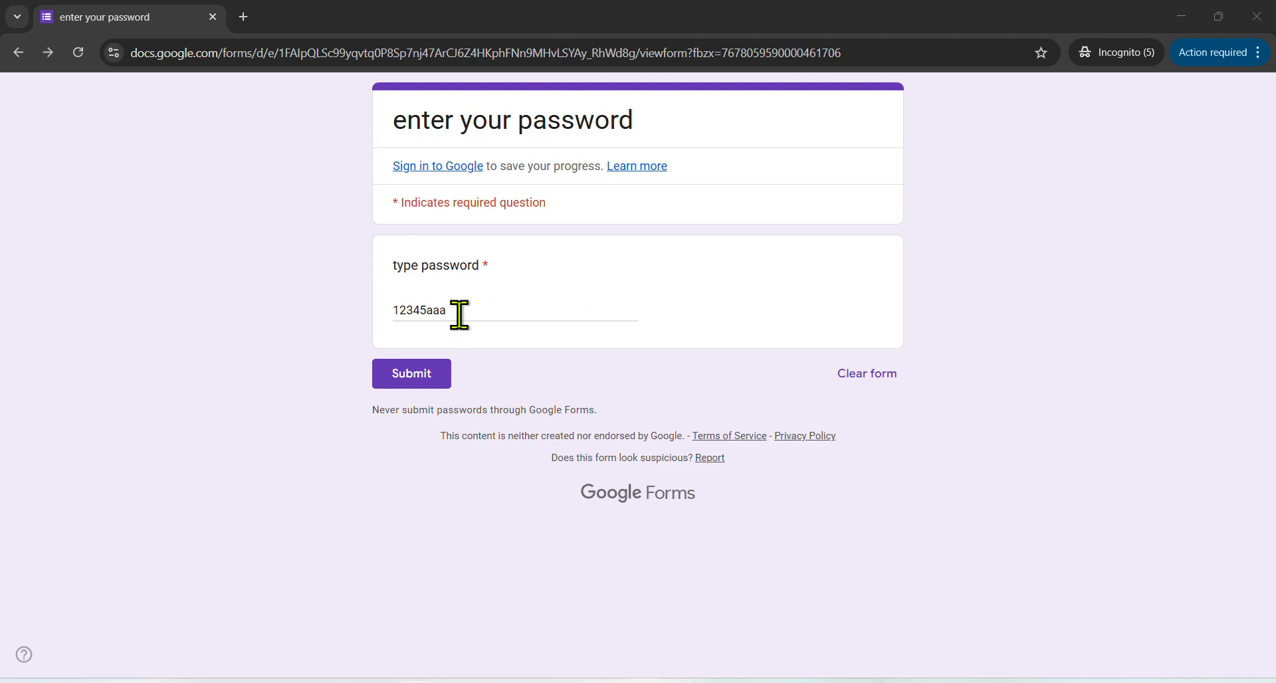
# Step: Submit the password answer and follow the confirmation's link to the shared Drive folder in incognito
pyautogui.click(410, 378)
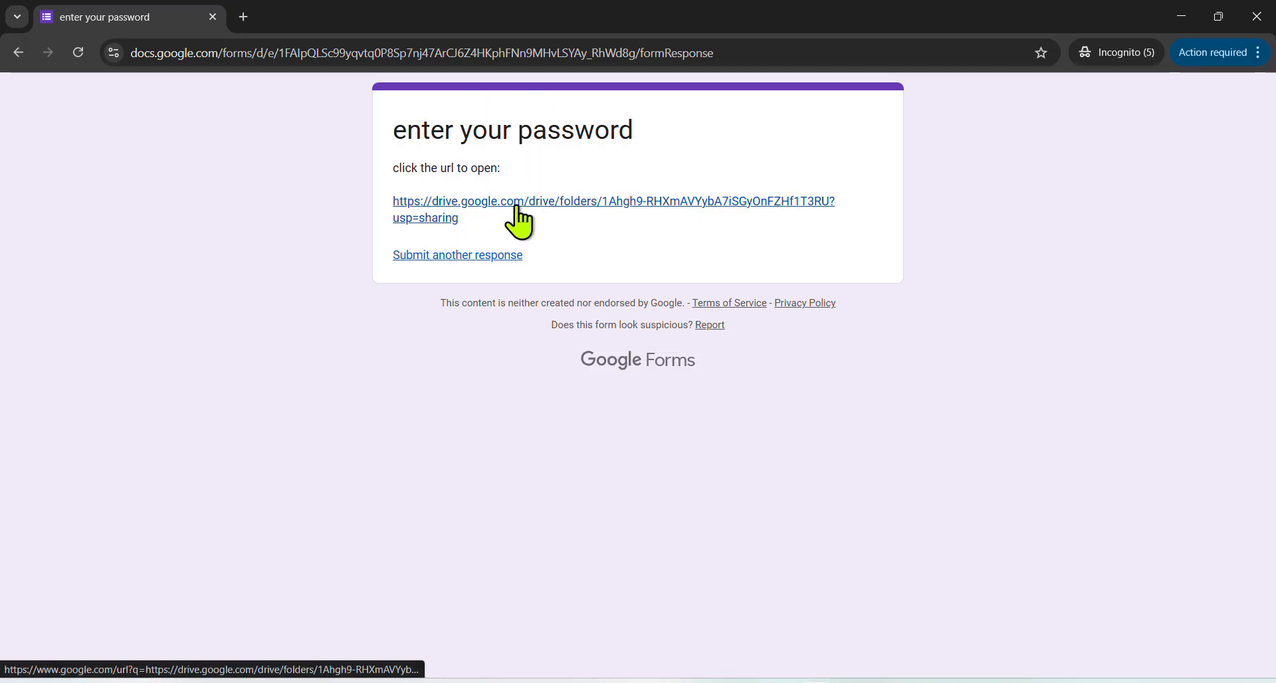
pyautogui.click(481, 205)
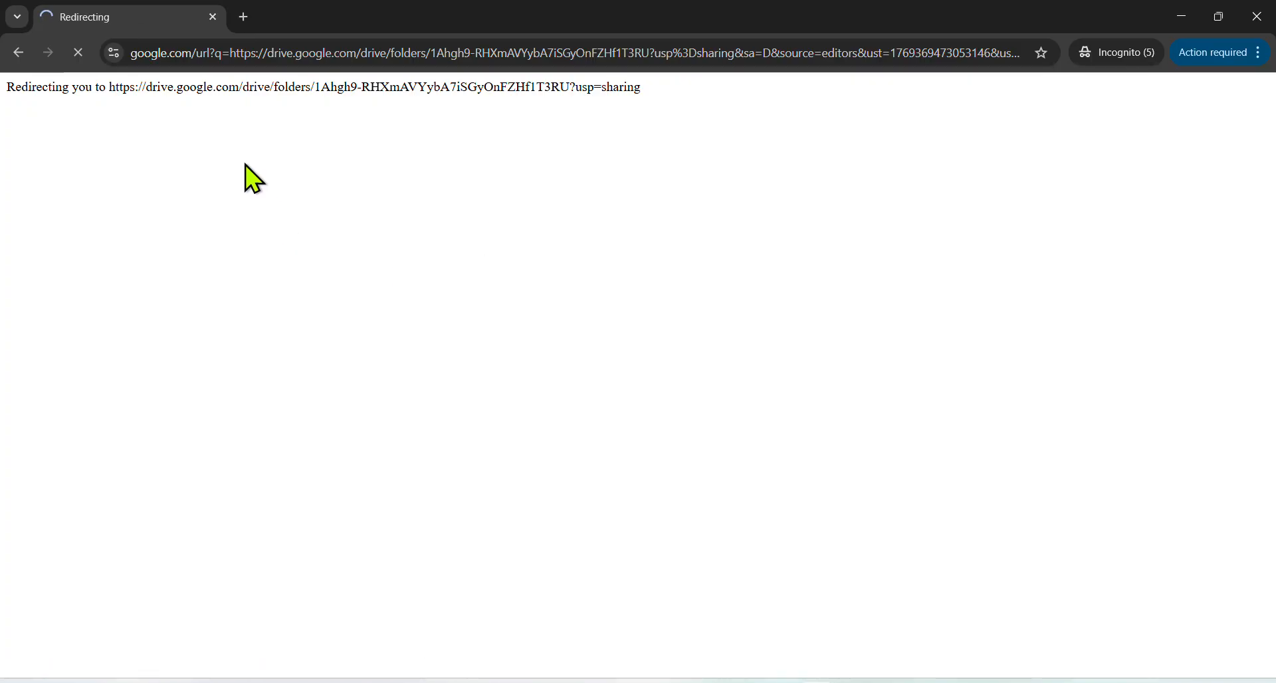